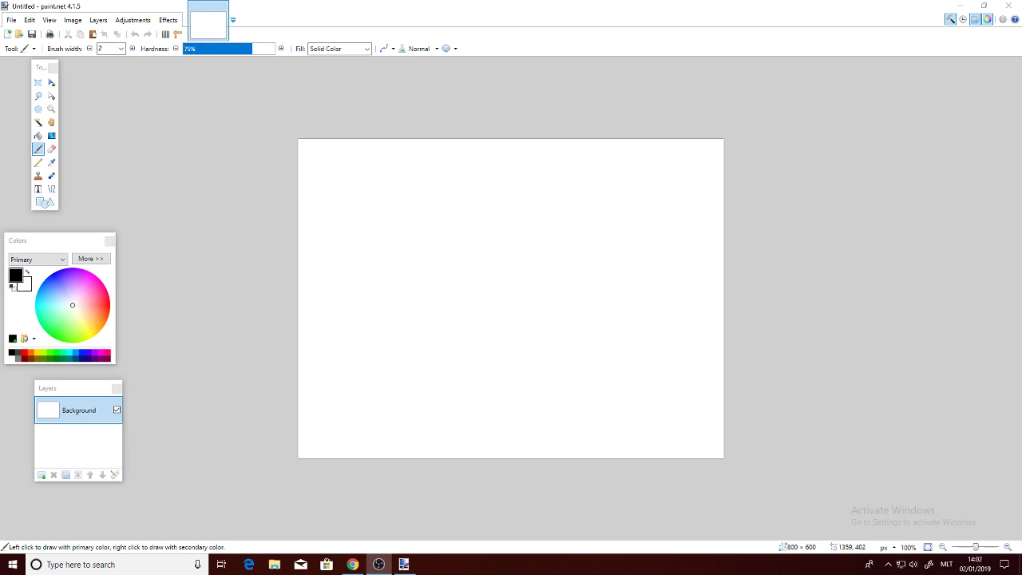
Create a new blank image 800 pixels wide and 800 pixels high
{"action": "left_click", "coordinate": [10, 20]}
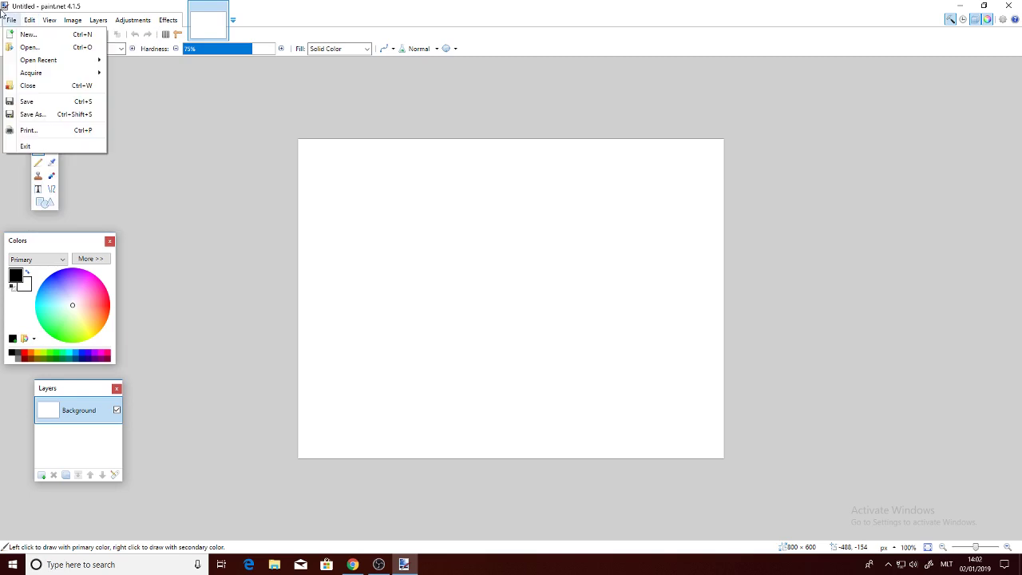
{"action": "left_click", "coordinate": [20, 24]}
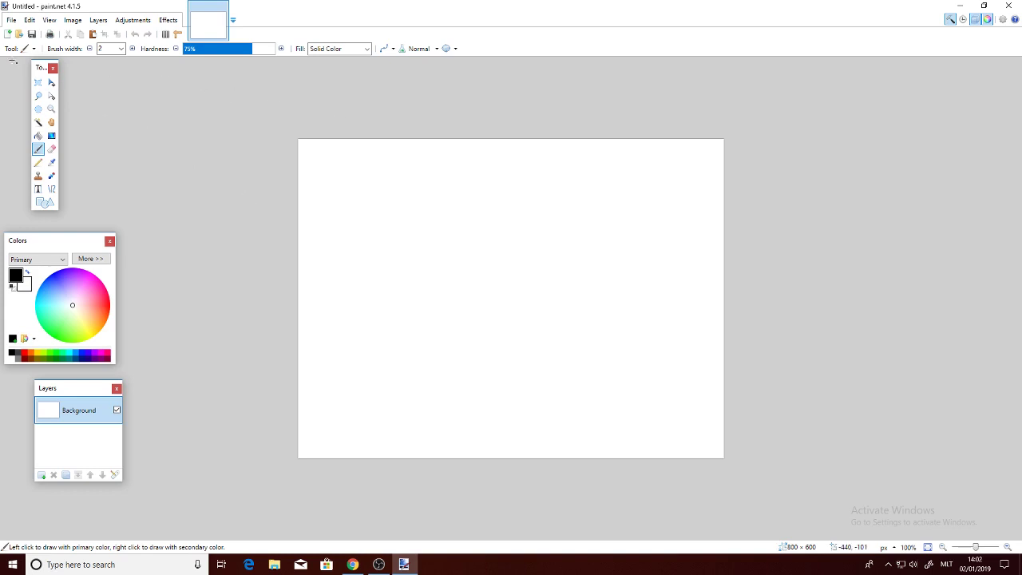
{"action": "left_click", "coordinate": [11, 20]}
{"action": "left_click", "coordinate": [11, 20]}
{"action": "left_click", "coordinate": [11, 21]}
{"action": "left_click", "coordinate": [11, 21]}
{"action": "left_click", "coordinate": [11, 21]}
{"action": "left_click", "coordinate": [24, 35]}
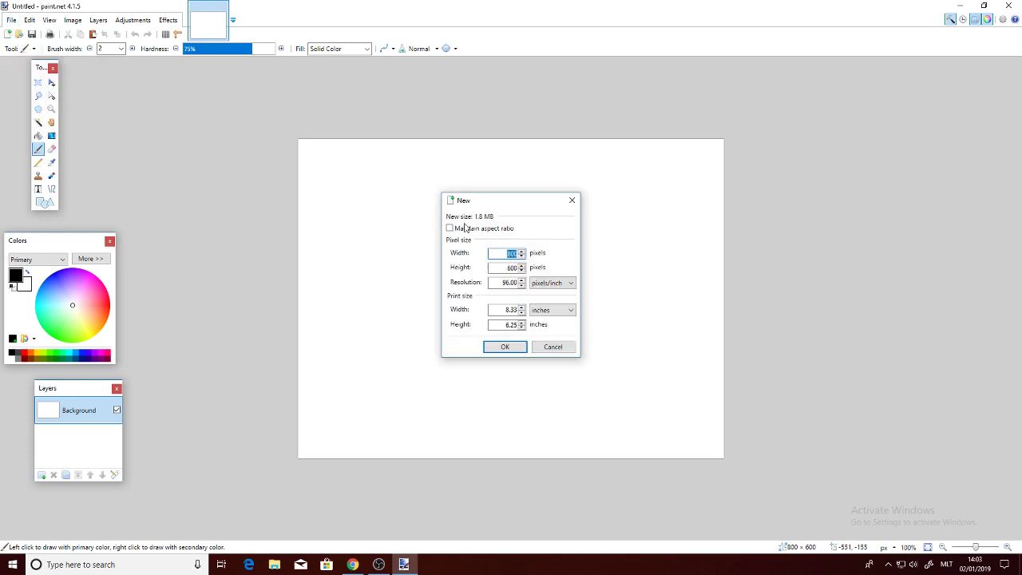
{"action": "left_click_drag", "start_coordinate": [505, 271], "coordinate": [517, 269]}
{"action": "type", "text": "800"}
{"action": "left_click", "coordinate": [512, 347]}
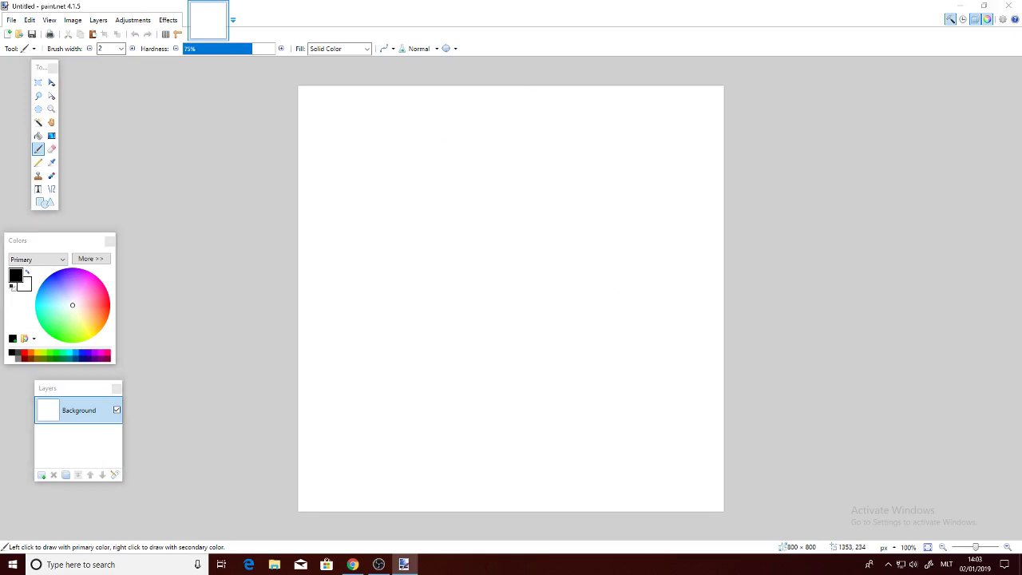
Search Google Images for 'fortnite scenery 800x800' in the maximized browser
{"action": "left_click_drag", "start_coordinate": [735, 35], "coordinate": [94, 8]}
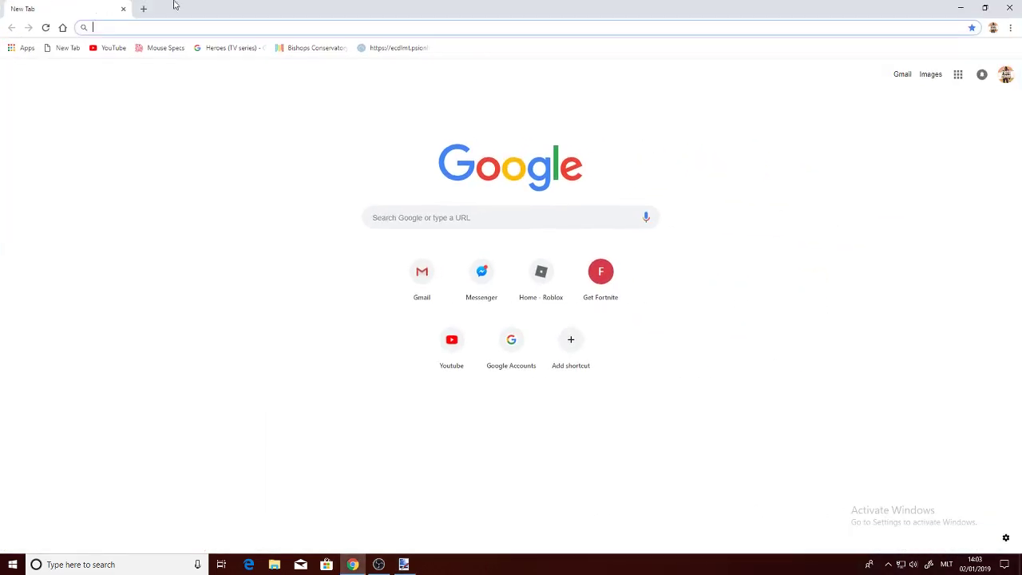
{"action": "left_click", "coordinate": [502, 219]}
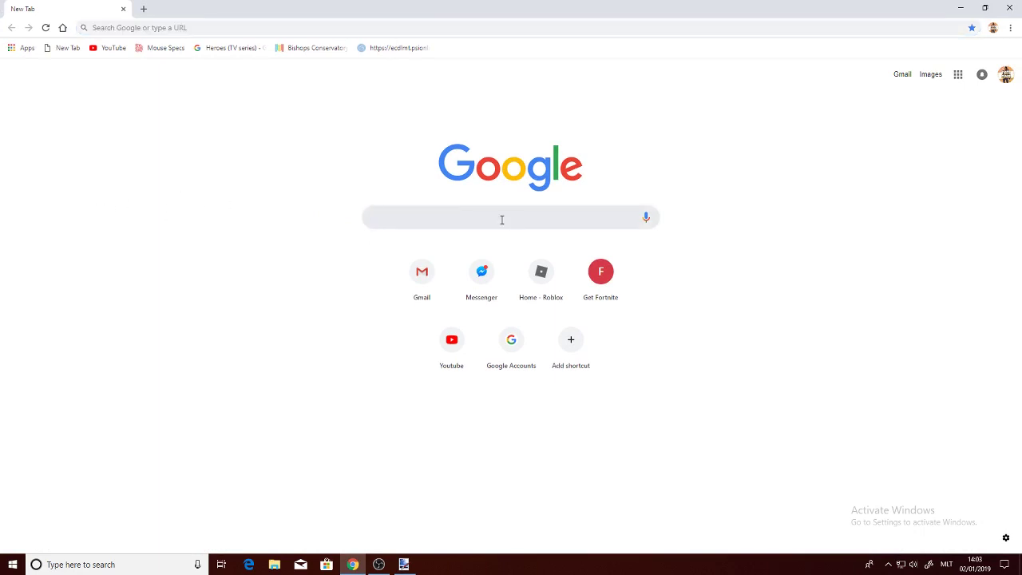
{"action": "type", "text": "fortnite scenery"}
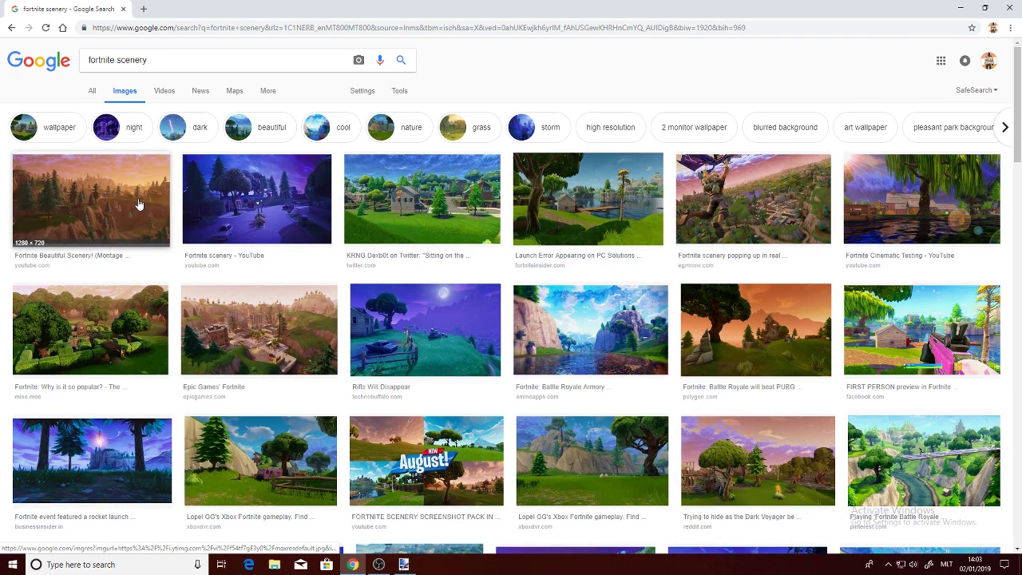
{"action": "left_click", "coordinate": [174, 59]}
{"action": "type", "text": "800x800"}
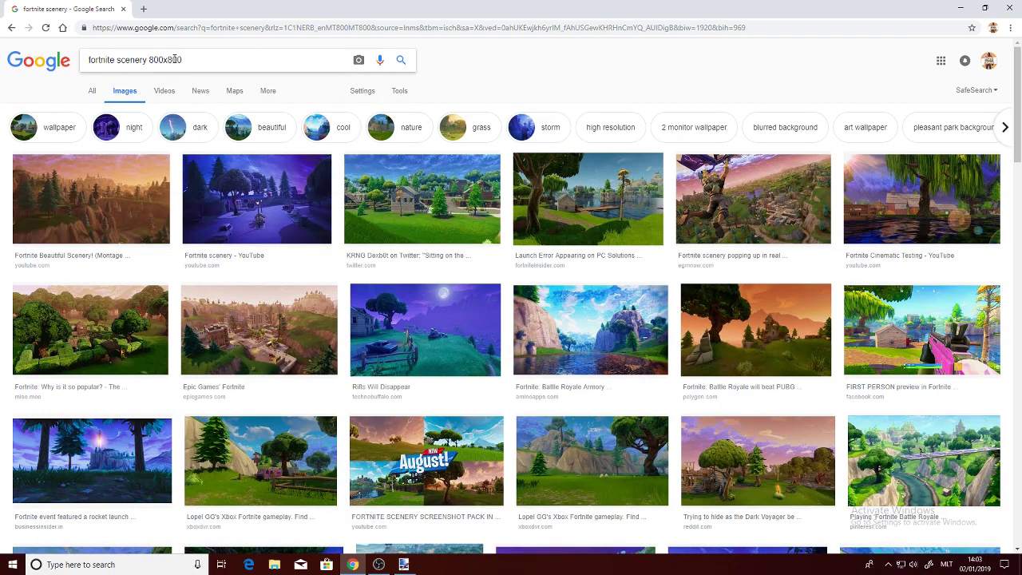
{"action": "key", "text": "Return"}
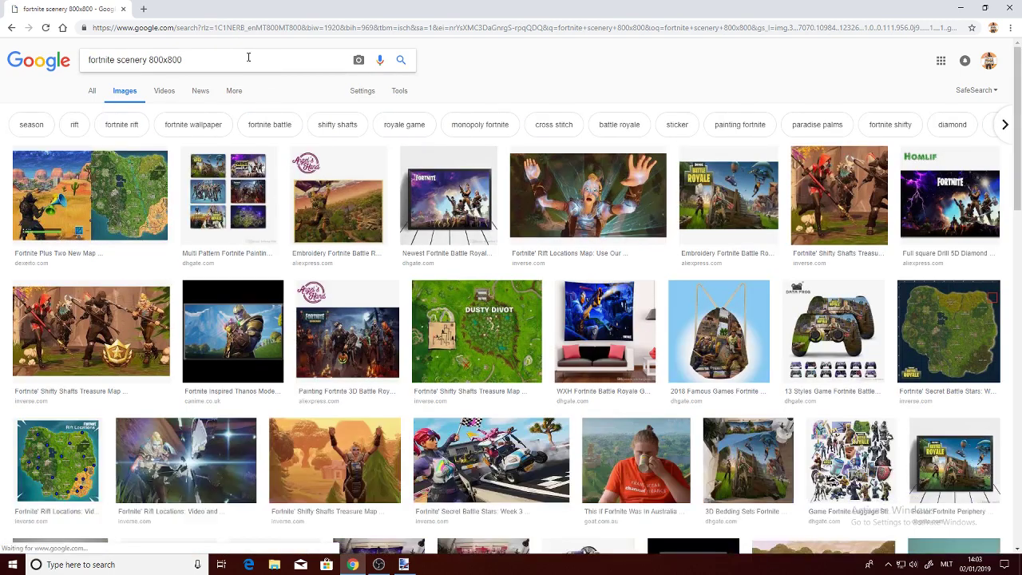
{"action": "scroll", "coordinate": [479, 258], "scroll_direction": "down", "scroll_amount": 1}
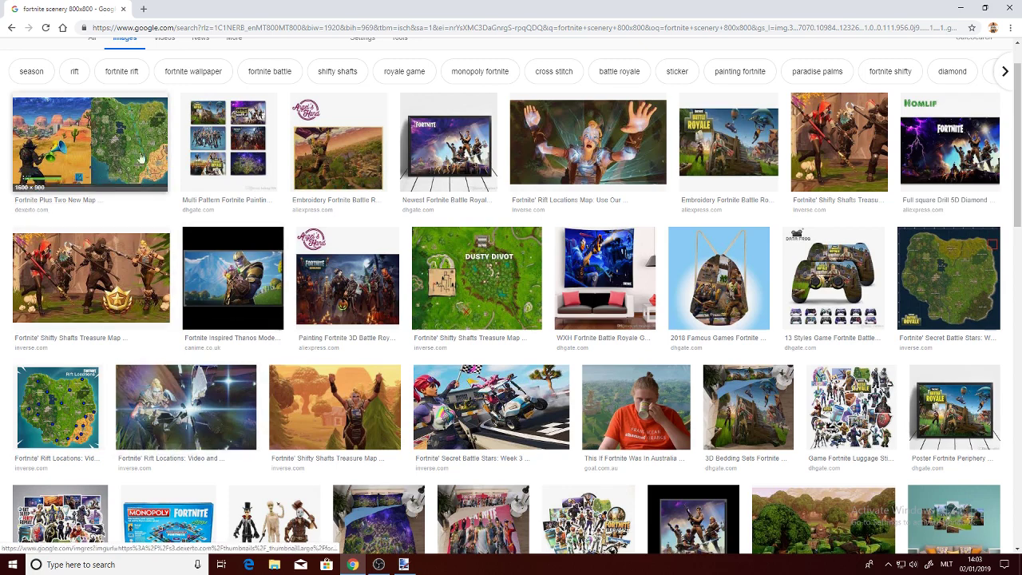
{"action": "scroll", "coordinate": [228, 101], "scroll_direction": "up", "scroll_amount": 1}
Refine the search to 'fortnite tilted towers 800x800' and copy the Tilted Towers avatar image
{"action": "left_click_drag", "start_coordinate": [151, 62], "coordinate": [120, 64]}
{"action": "type", "text": "tilted to"}
{"action": "type", "text": "wers"}
{"action": "key", "text": "Return"}
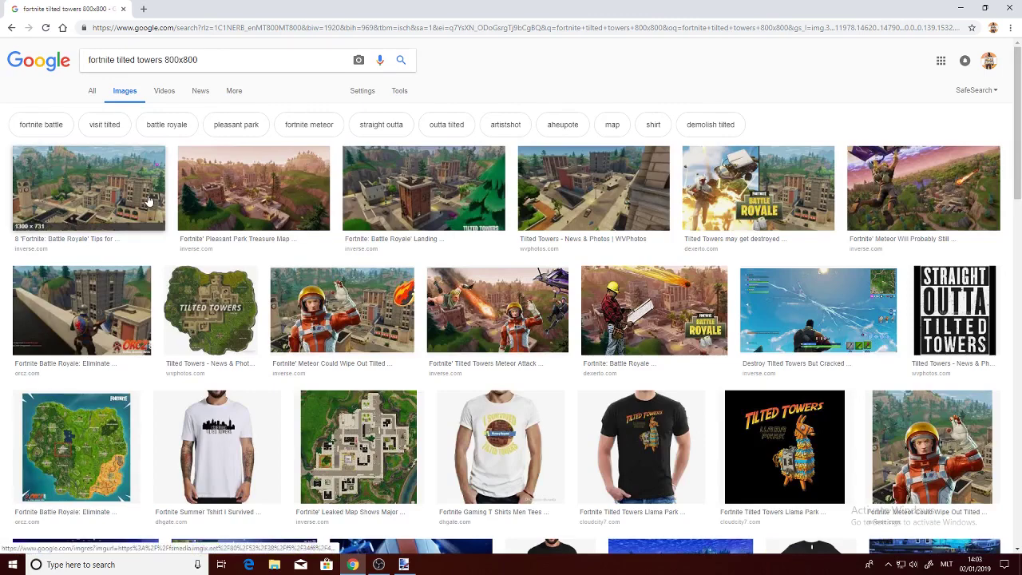
{"action": "scroll", "coordinate": [421, 368], "scroll_direction": "down", "scroll_amount": 5}
{"action": "left_click", "coordinate": [311, 335]}
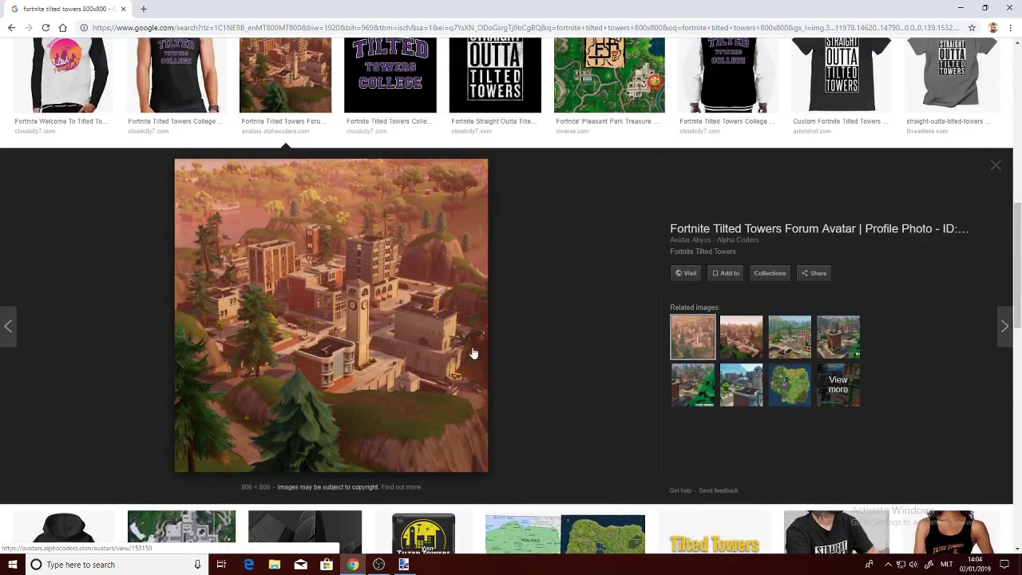
{"action": "right_click", "coordinate": [396, 298]}
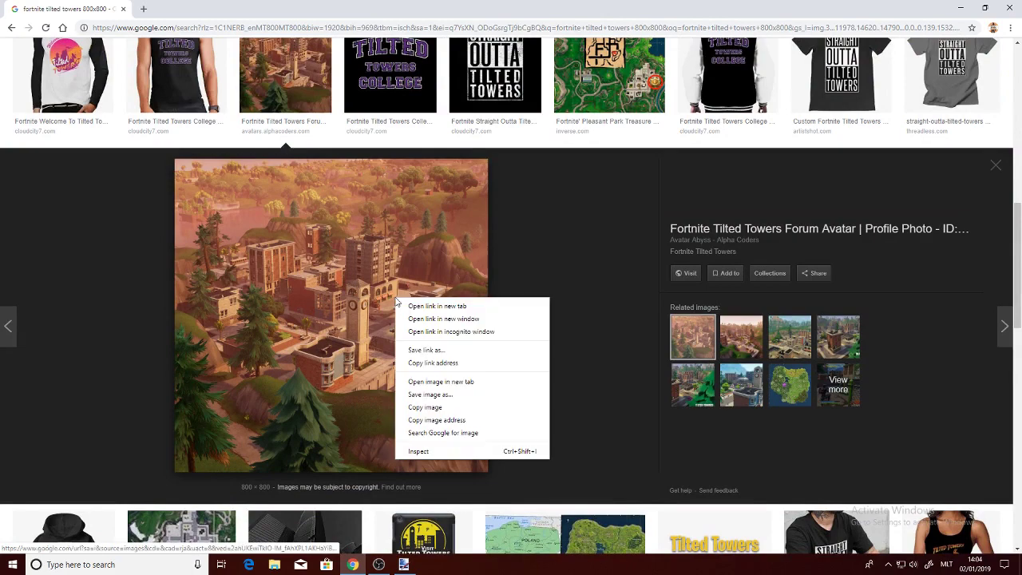
{"action": "left_click", "coordinate": [434, 408]}
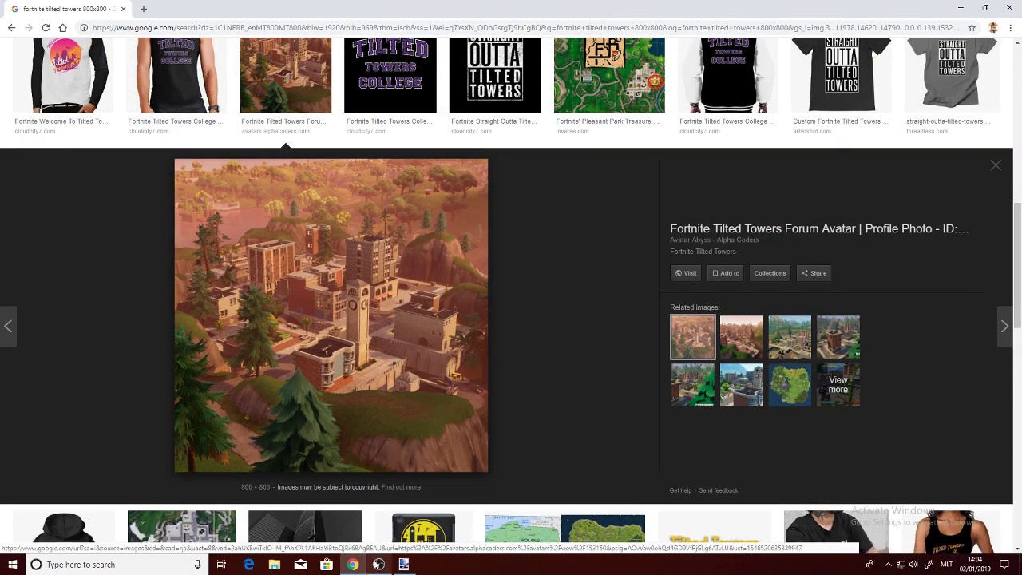
Paste the copied Tilted Towers picture into paint.net so it fills the 800 × 800 canvas
{"action": "left_click", "coordinate": [405, 565]}
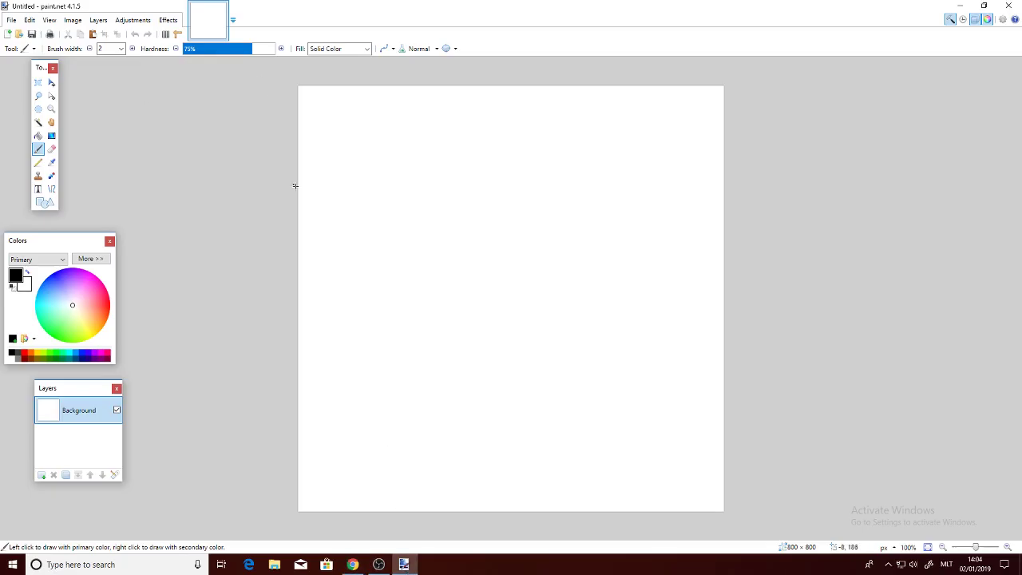
{"action": "key", "text": "ctrl+v"}
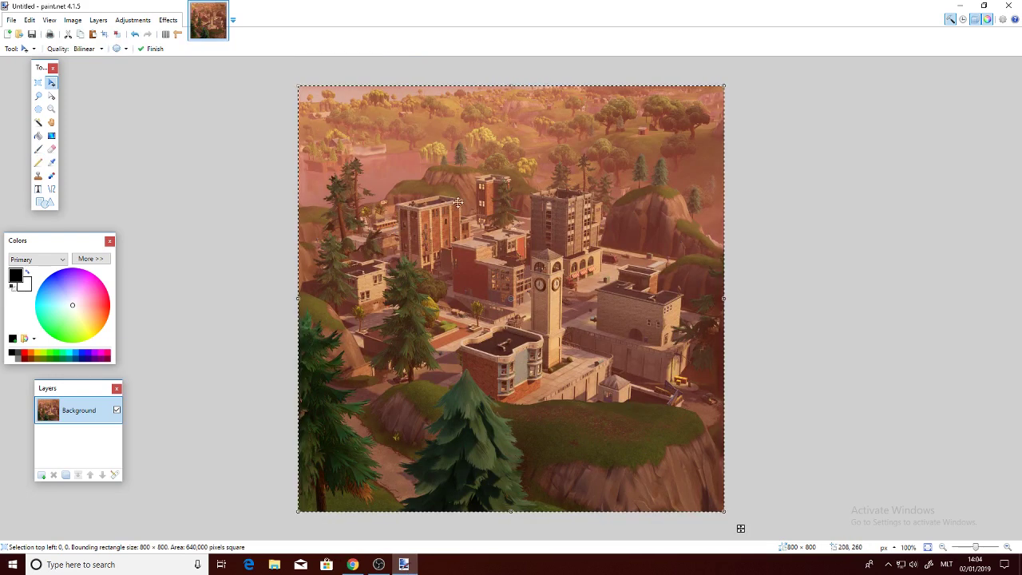
{"action": "left_click", "coordinate": [117, 33]}
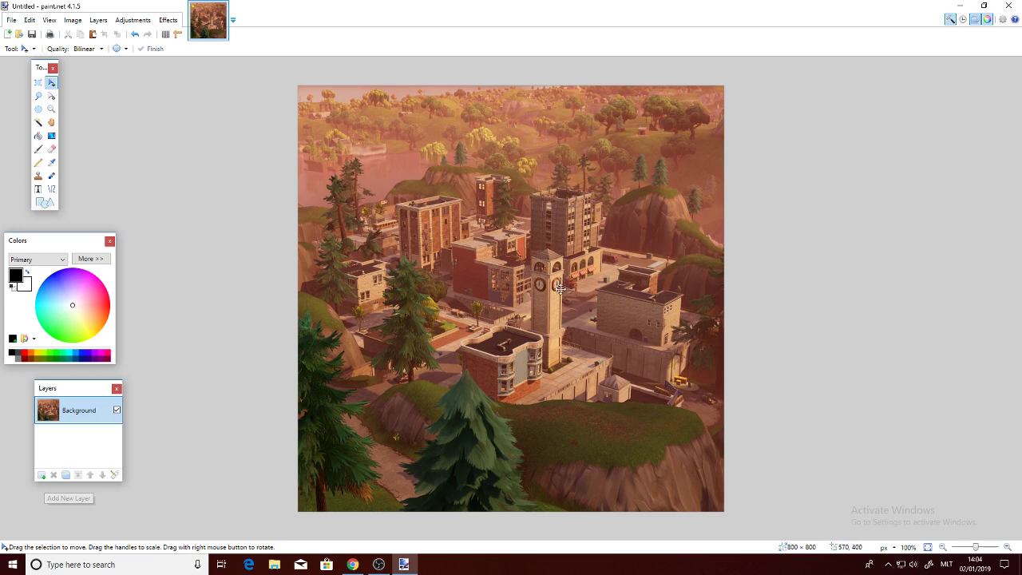
Search Google Images for 'fortnite skins' and preview the large grid of outfits
{"action": "left_click", "coordinate": [351, 565]}
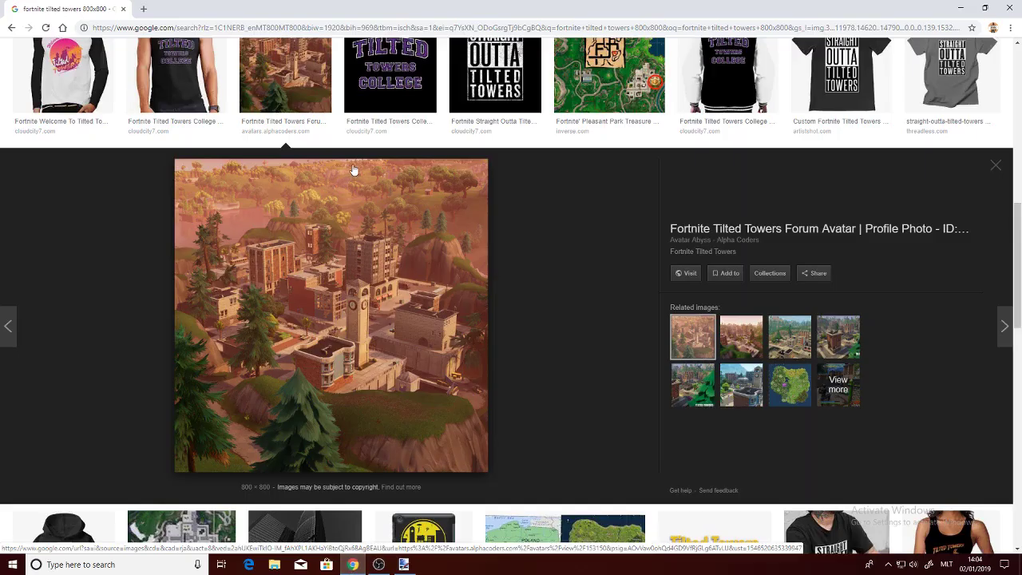
{"action": "scroll", "coordinate": [215, 240], "scroll_direction": "up", "scroll_amount": 10}
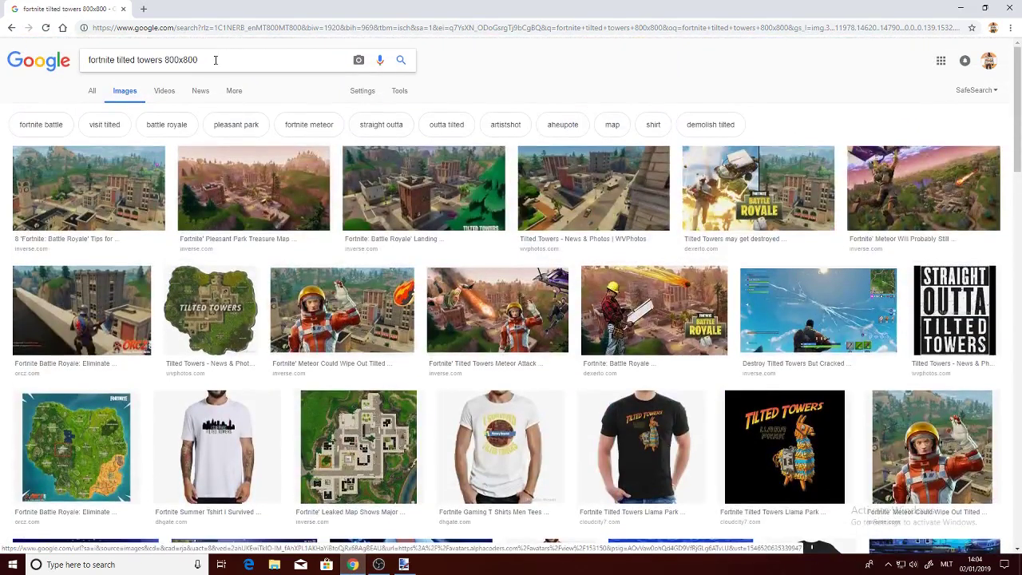
{"action": "left_click_drag", "start_coordinate": [215, 60], "coordinate": [118, 61]}
{"action": "type", "text": "skins"}
{"action": "key", "text": "Return"}
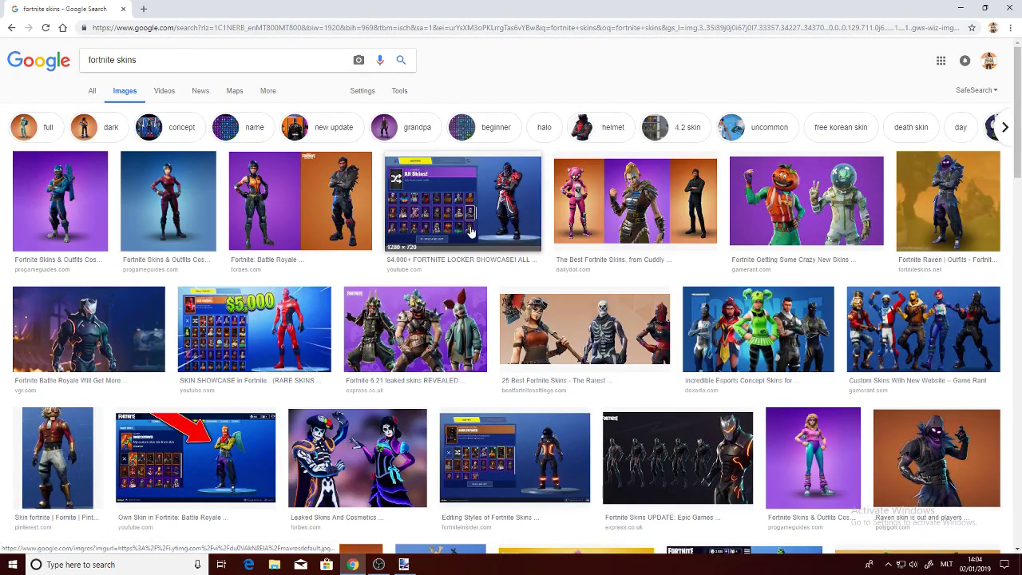
{"action": "scroll", "coordinate": [648, 388], "scroll_direction": "down", "scroll_amount": 5}
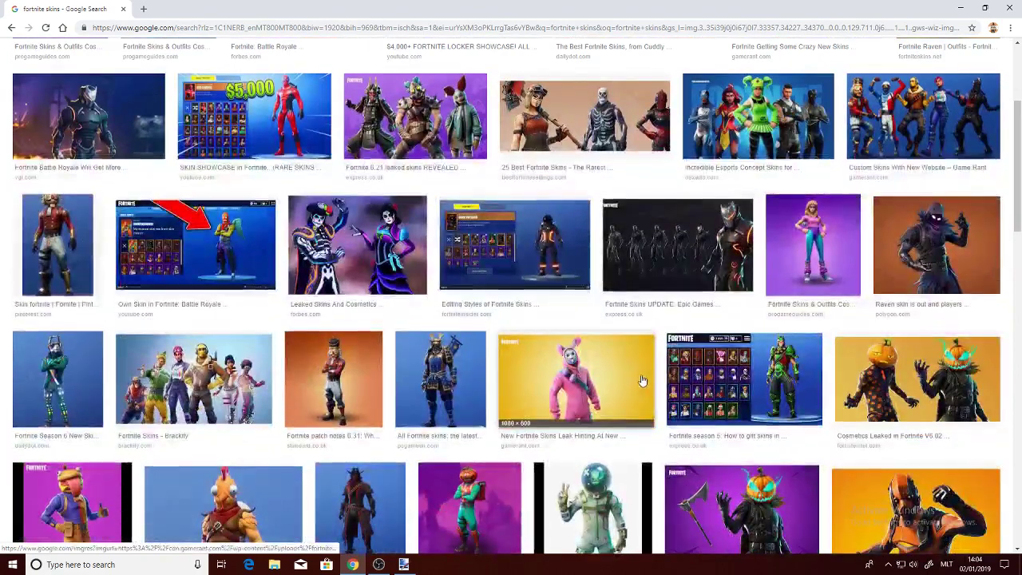
{"action": "scroll", "coordinate": [646, 387], "scroll_direction": "down", "scroll_amount": 4}
{"action": "scroll", "coordinate": [591, 408], "scroll_direction": "down", "scroll_amount": 3}
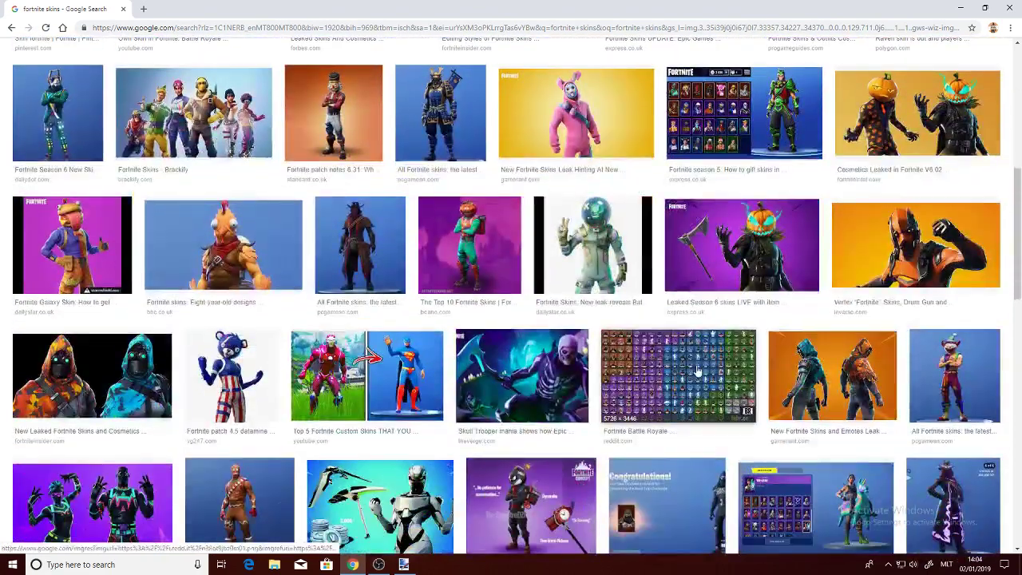
{"action": "left_click", "coordinate": [611, 404]}
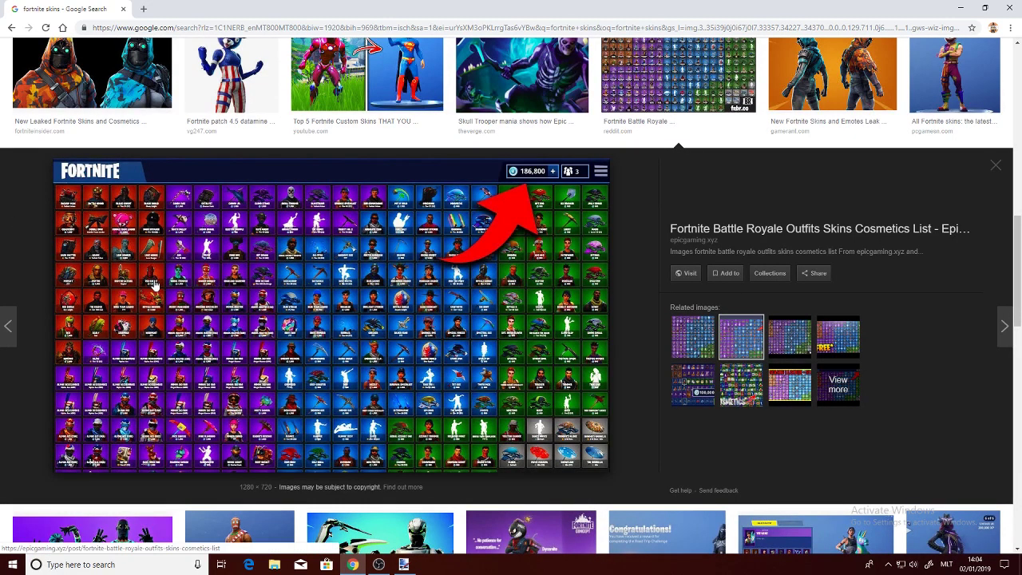
Search for 'black knight png' and copy the Fortnite Black Knight PNG image
{"action": "scroll", "coordinate": [128, 212], "scroll_direction": "up", "scroll_amount": 15}
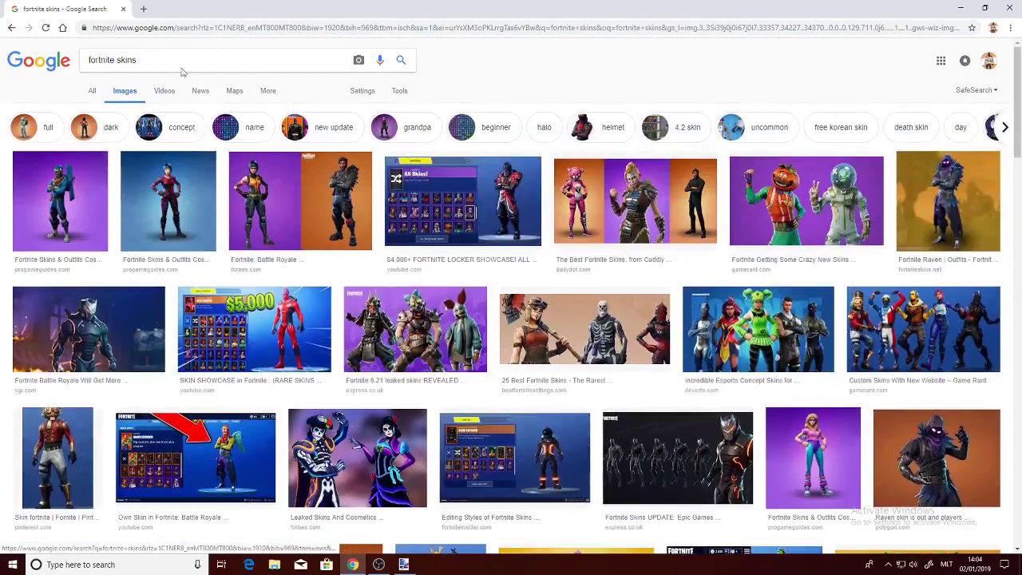
{"action": "left_click_drag", "start_coordinate": [180, 67], "coordinate": [54, 60]}
{"action": "type", "text": "black knight"}
{"action": "key", "text": "Return"}
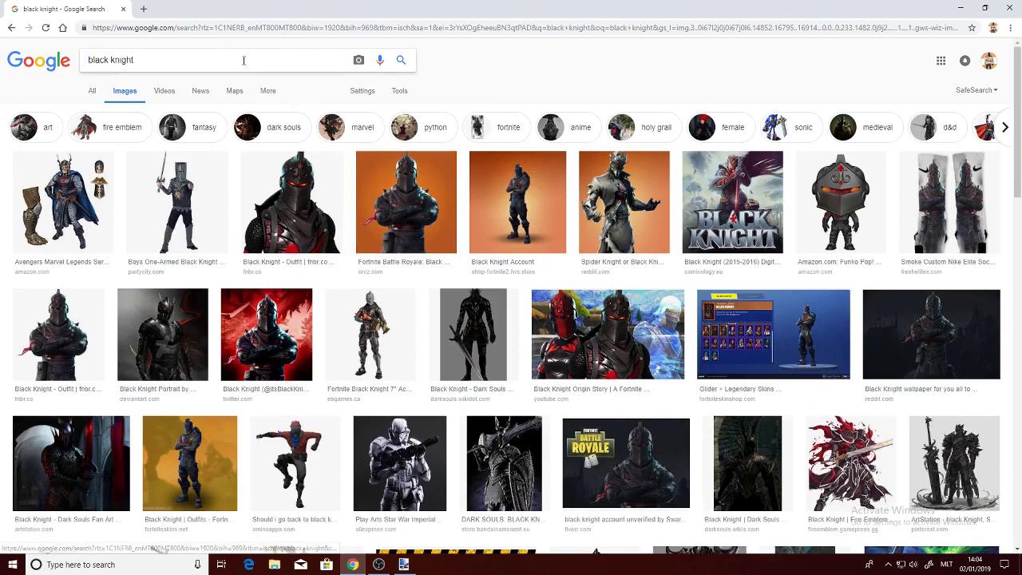
{"action": "type", "text": "png"}
{"action": "key", "text": "Return"}
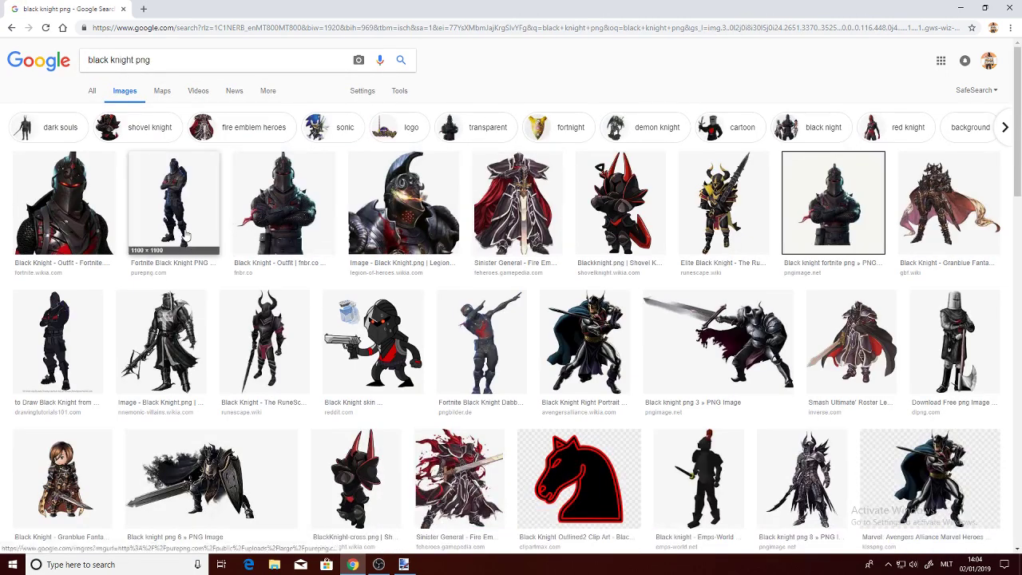
{"action": "left_click", "coordinate": [191, 238]}
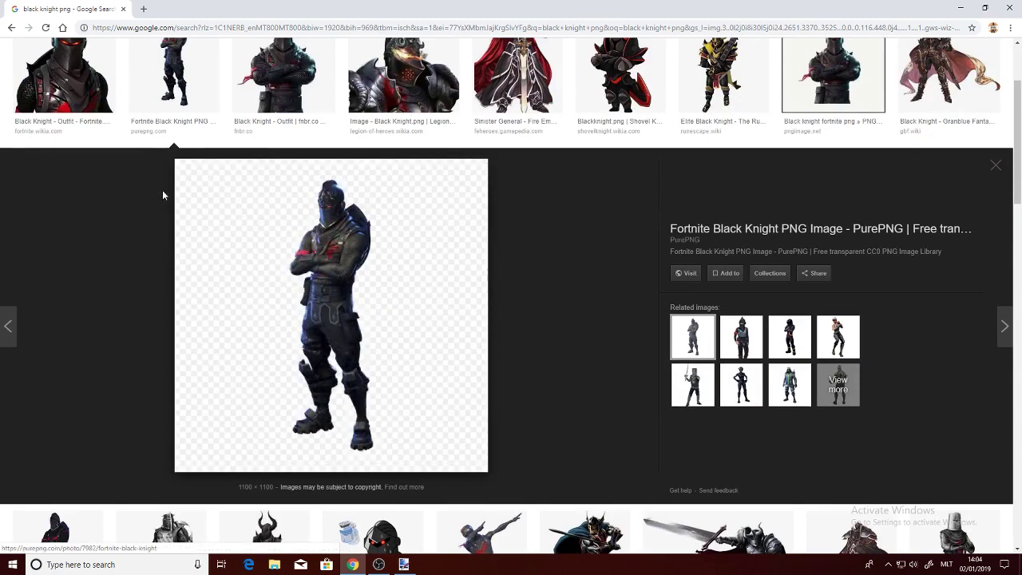
{"action": "right_click", "coordinate": [302, 310]}
{"action": "left_click", "coordinate": [346, 420]}
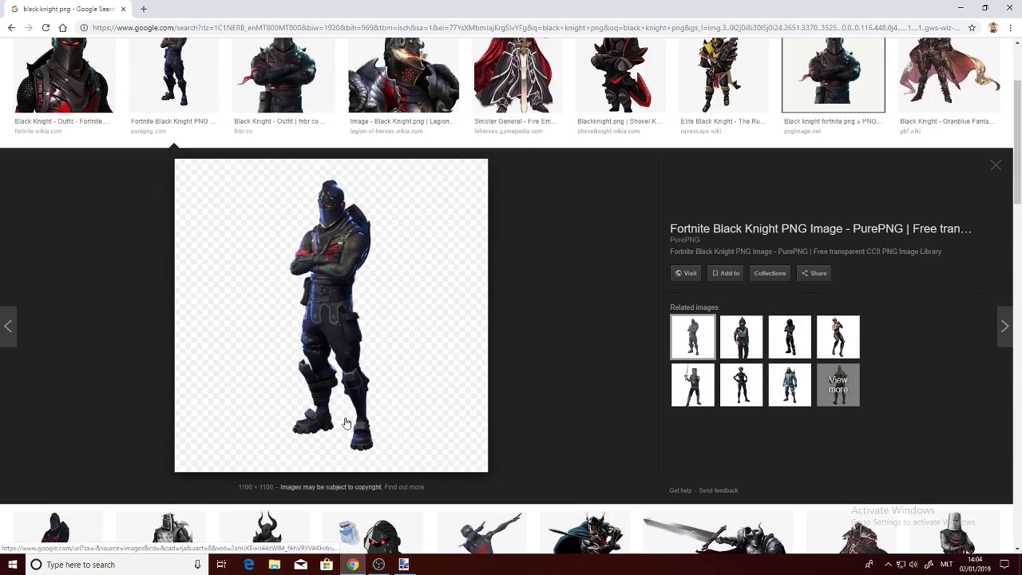
{"action": "left_click", "coordinate": [404, 564]}
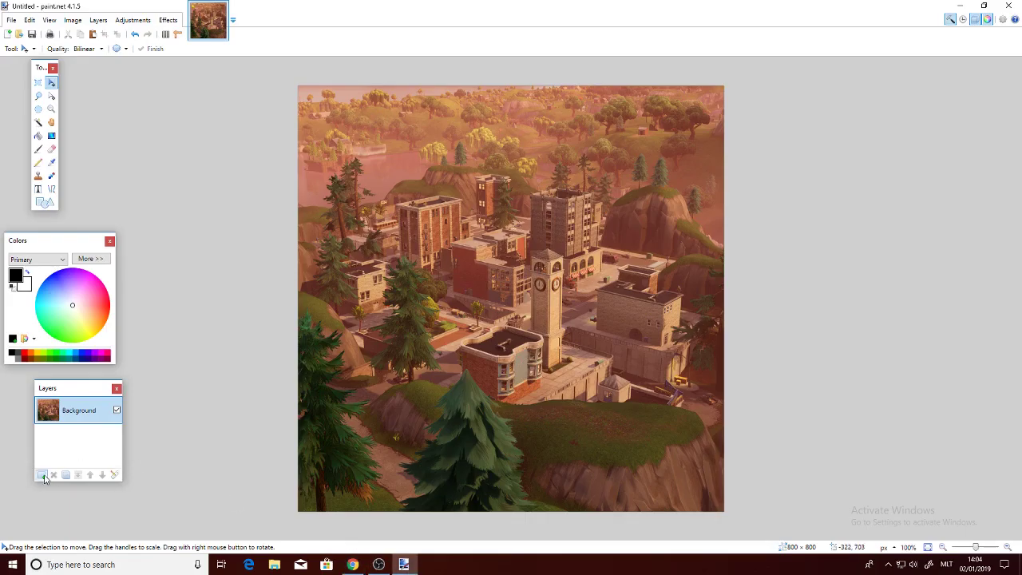
Create a new 1100 × 1100 image and paste the Black Knight into it
{"action": "left_click", "coordinate": [11, 20]}
{"action": "left_click", "coordinate": [93, 36]}
{"action": "left_click", "coordinate": [505, 347]}
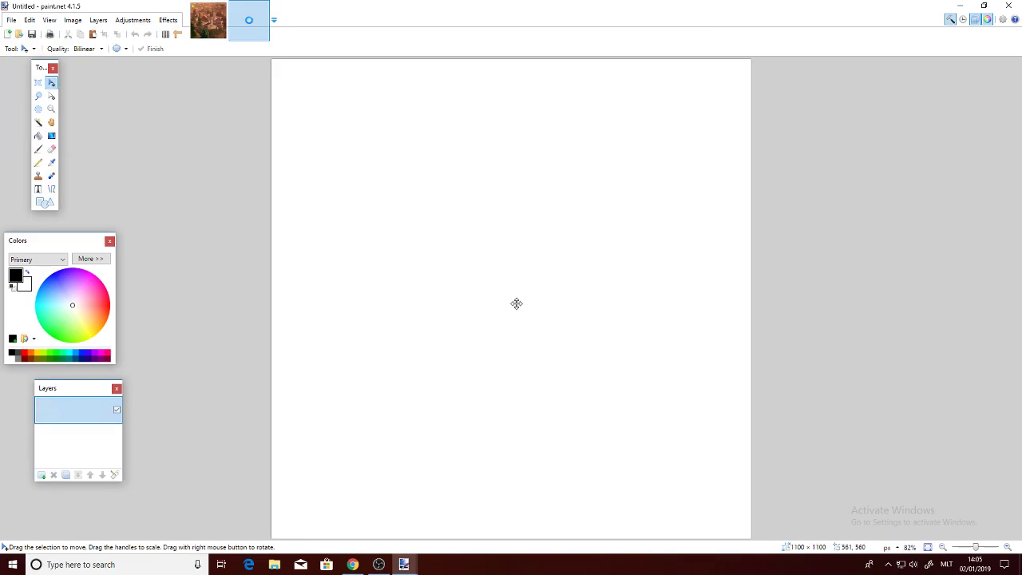
{"action": "key", "text": "ctrl+v"}
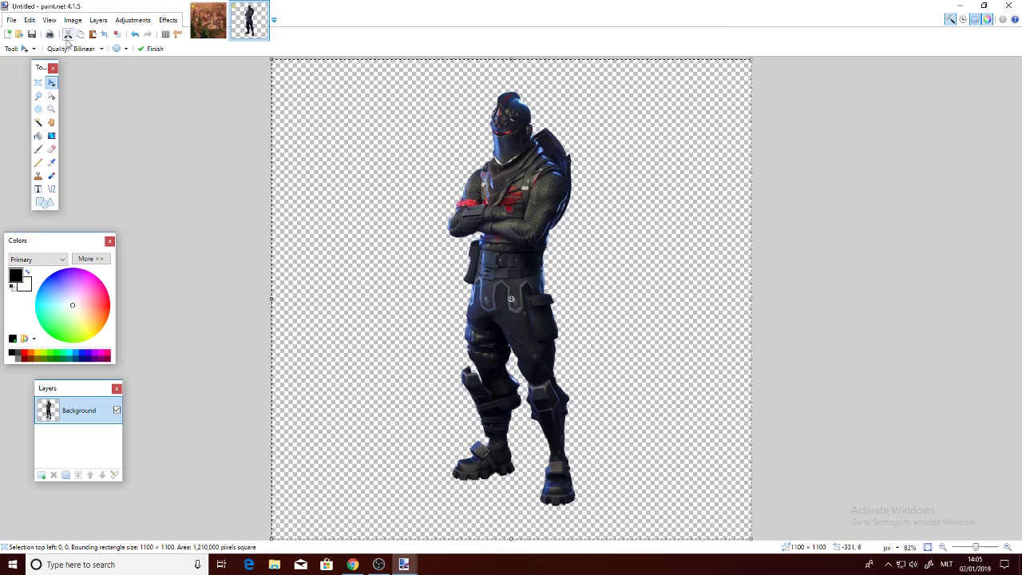
{"action": "left_click", "coordinate": [117, 33]}
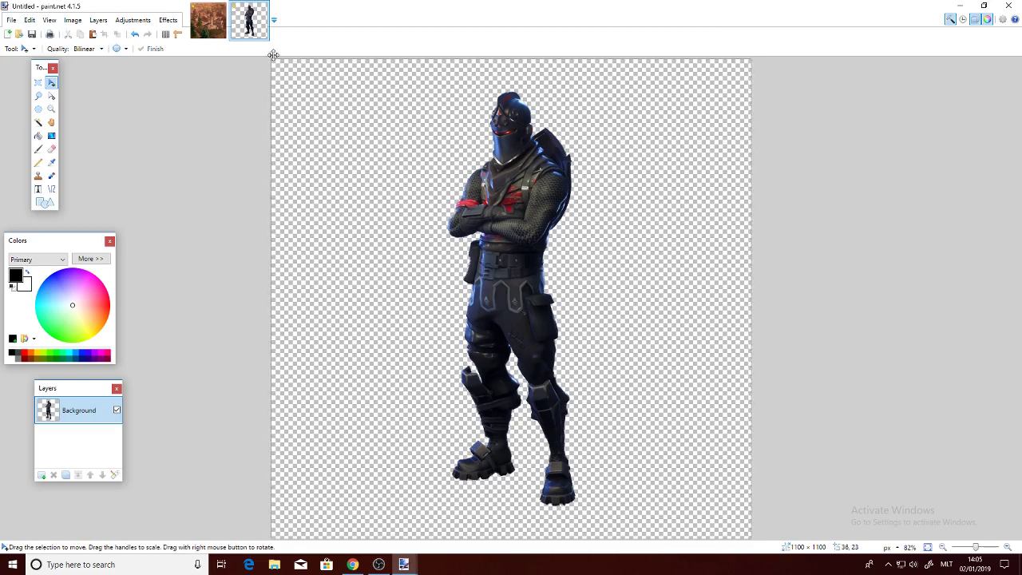
{"action": "left_click", "coordinate": [225, 36]}
Delete 'png' from the query and search Google Images for plain 'black knight'
{"action": "left_click", "coordinate": [353, 564]}
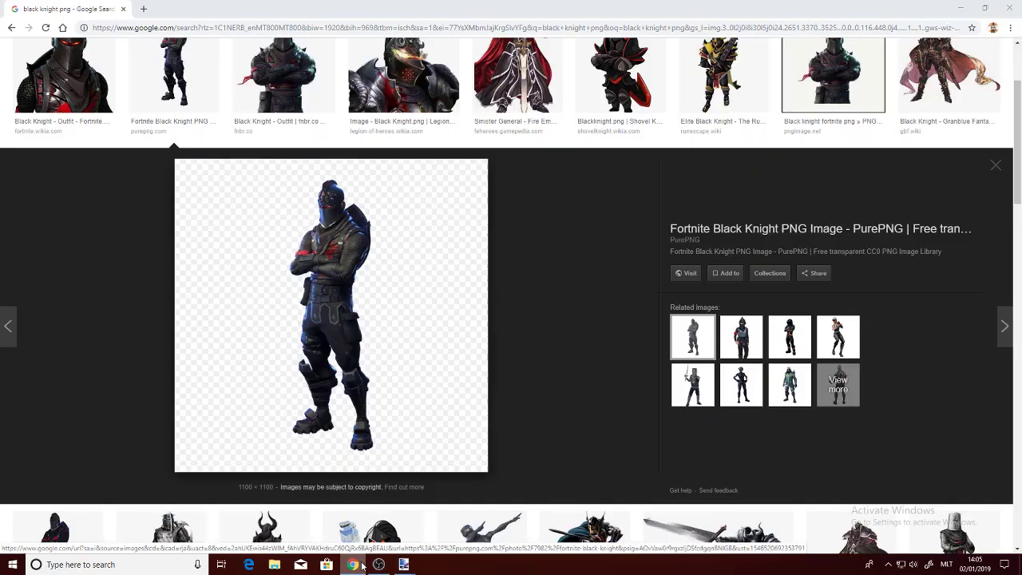
{"action": "scroll", "coordinate": [431, 240], "scroll_direction": "down", "scroll_amount": 6}
{"action": "scroll", "coordinate": [431, 239], "scroll_direction": "up", "scroll_amount": 6}
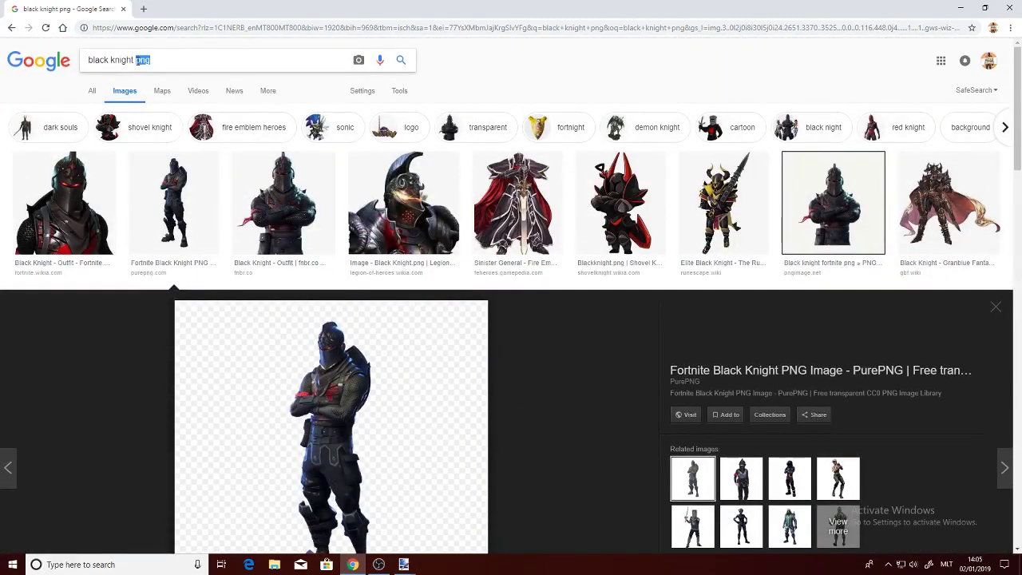
{"action": "key", "text": "BackSpace"}
{"action": "key", "text": "Return"}
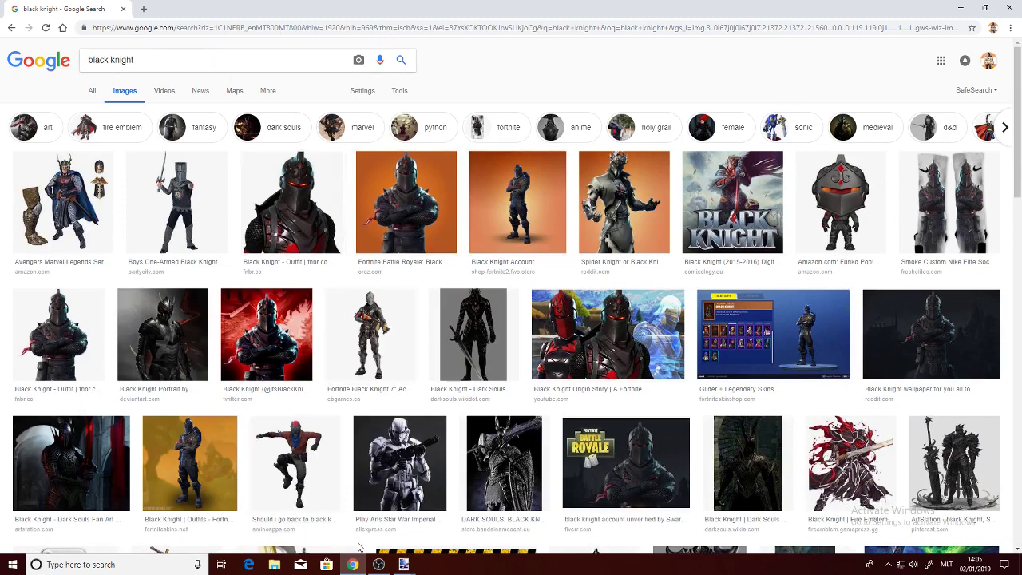
Add Layer 2 above the town picture and flood-fill it solid orange
{"action": "left_click", "coordinate": [403, 565]}
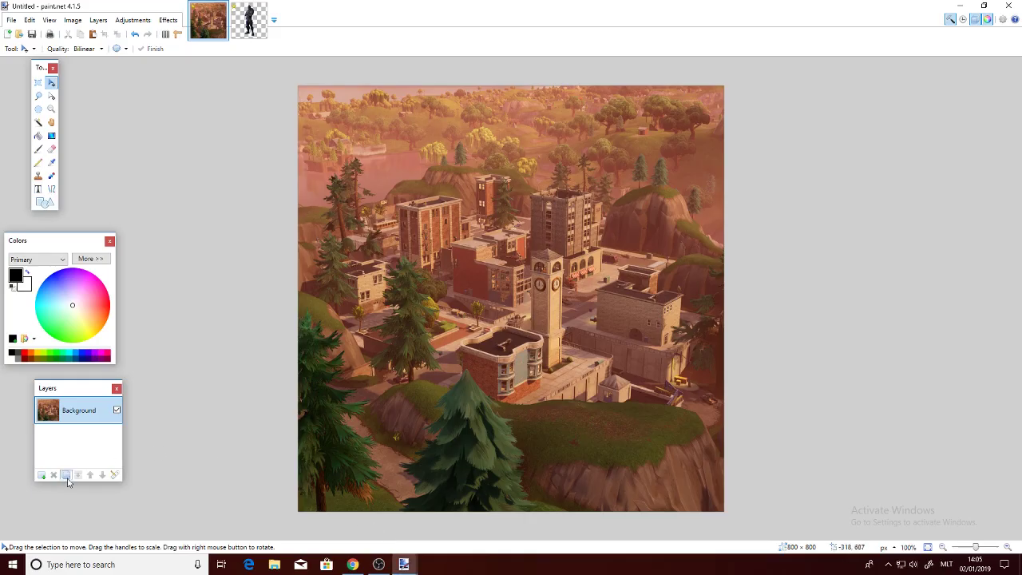
{"action": "left_click", "coordinate": [42, 476]}
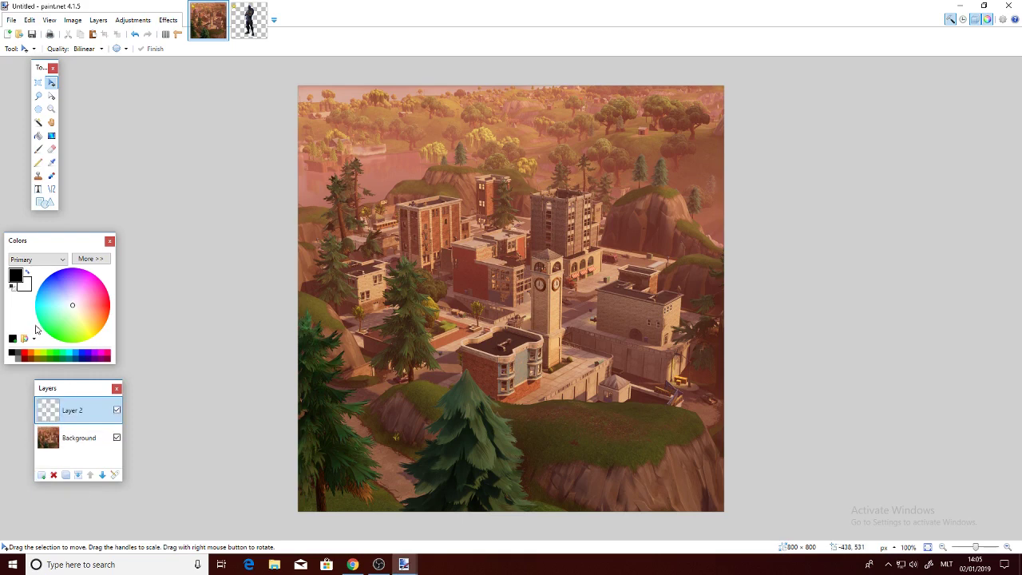
{"action": "mouse_move", "coordinate": [82, 310]}
{"action": "left_mouse_down"}
{"action": "mouse_move", "coordinate": [114, 319]}
{"action": "mouse_move", "coordinate": [116, 307]}
{"action": "mouse_move", "coordinate": [121, 324]}
{"action": "left_mouse_up"}
{"action": "left_click", "coordinate": [38, 135]}
{"action": "left_click", "coordinate": [419, 193]}
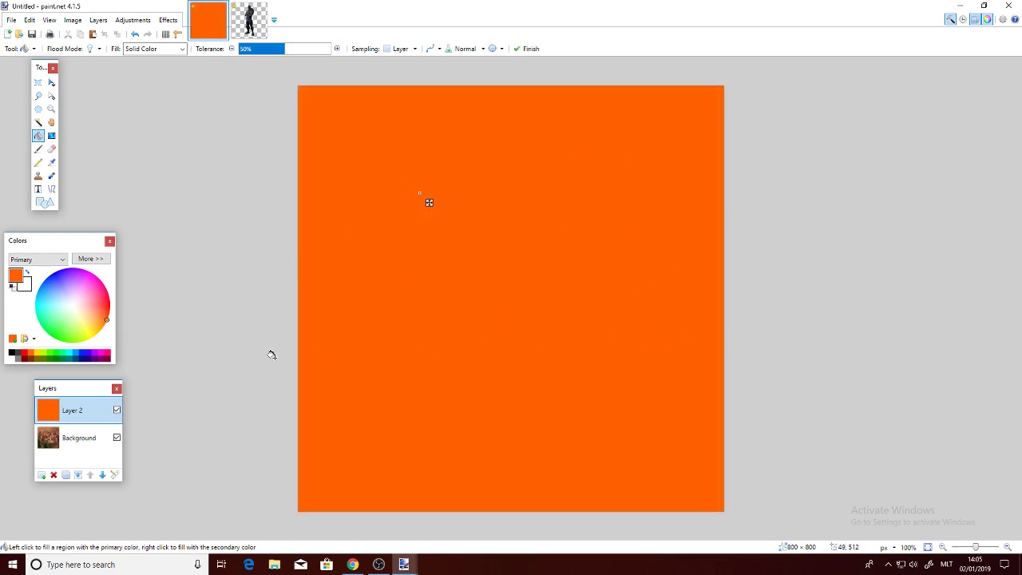
Set the orange Layer 2's blending mode to Overlay
{"action": "double_click", "coordinate": [67, 415]}
{"action": "key", "text": "Tab"}
{"action": "key", "text": "Tab"}
{"action": "key", "text": "alt+Down"}
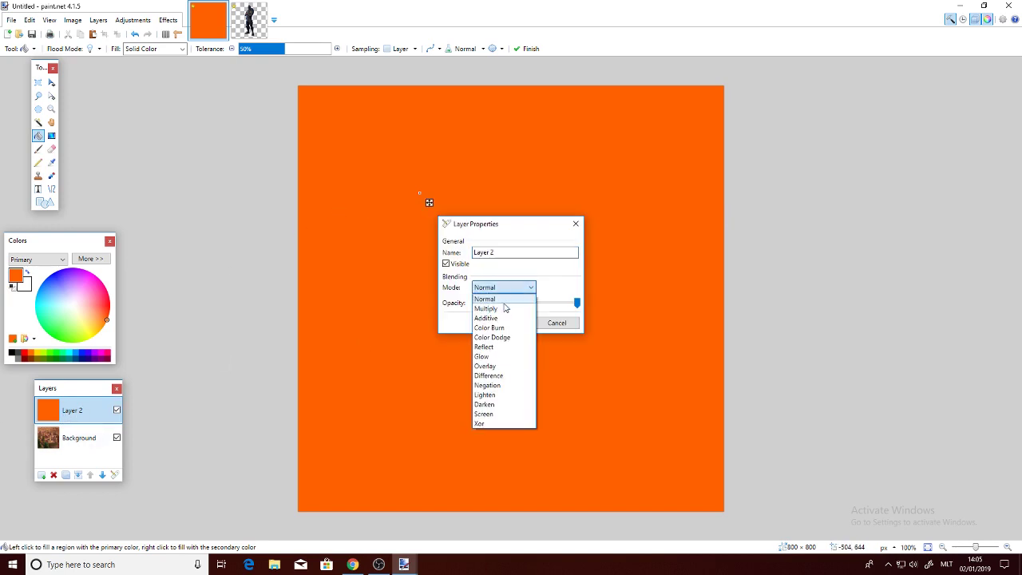
{"action": "left_click", "coordinate": [486, 366]}
{"action": "left_click", "coordinate": [508, 323]}
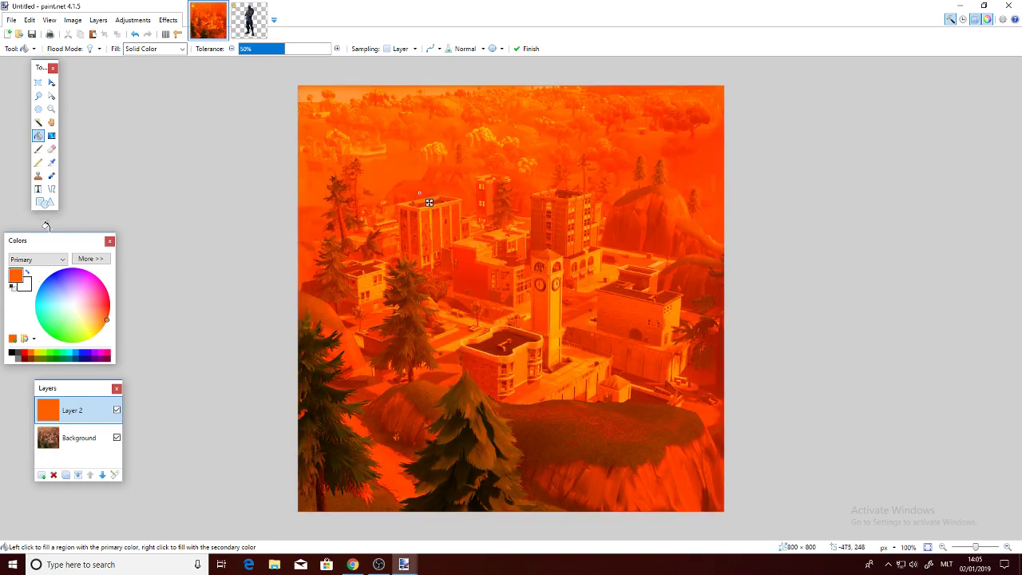
Add an empty Layer 3 on top of the orange layer
{"action": "left_click", "coordinate": [90, 258]}
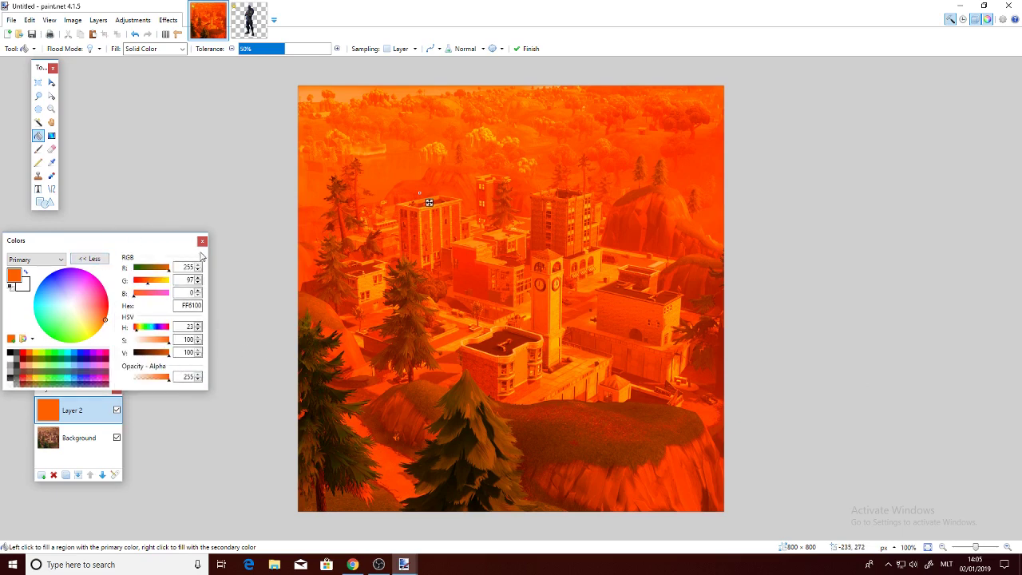
{"action": "left_click", "coordinate": [89, 259]}
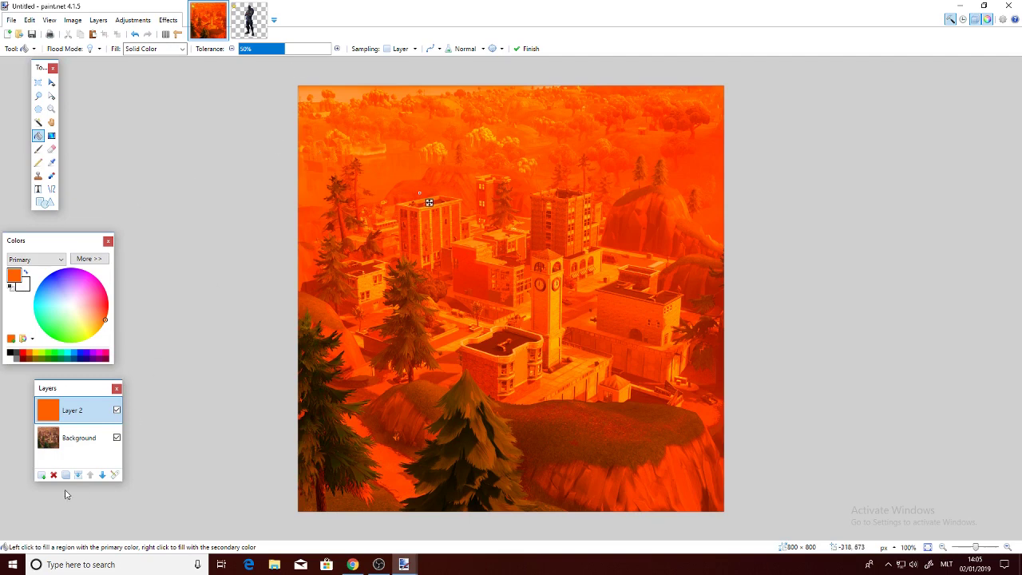
{"action": "left_click", "coordinate": [41, 474]}
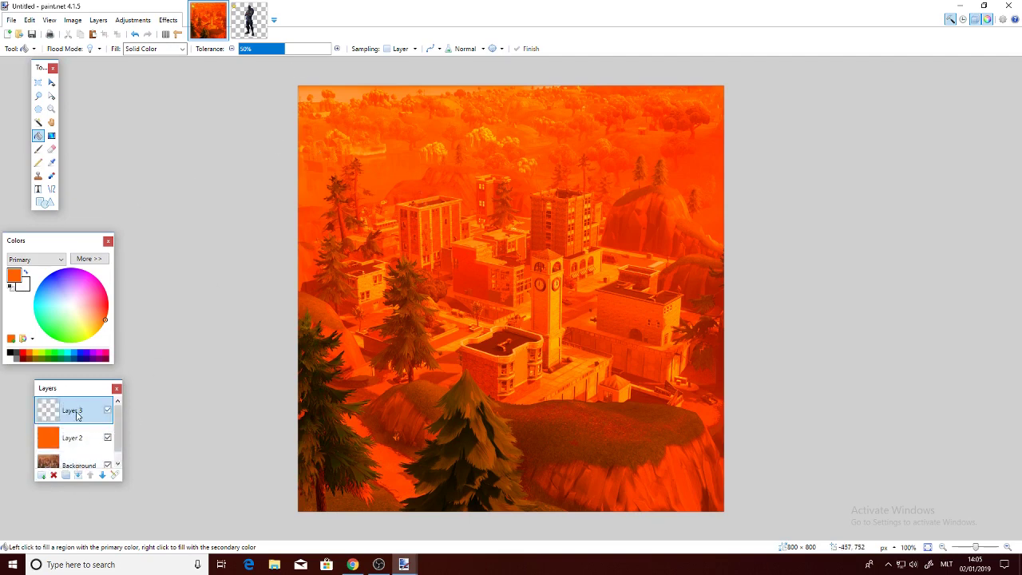
Draw a filled white rectangle spanning the canvas width across its middle on Layer 3
{"action": "left_click", "coordinate": [44, 203]}
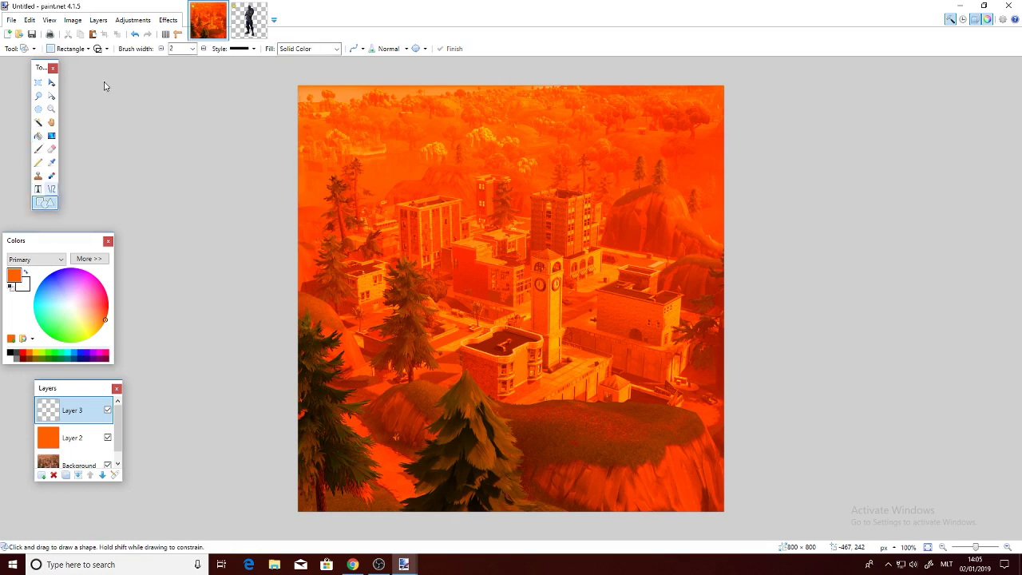
{"action": "left_click", "coordinate": [27, 276]}
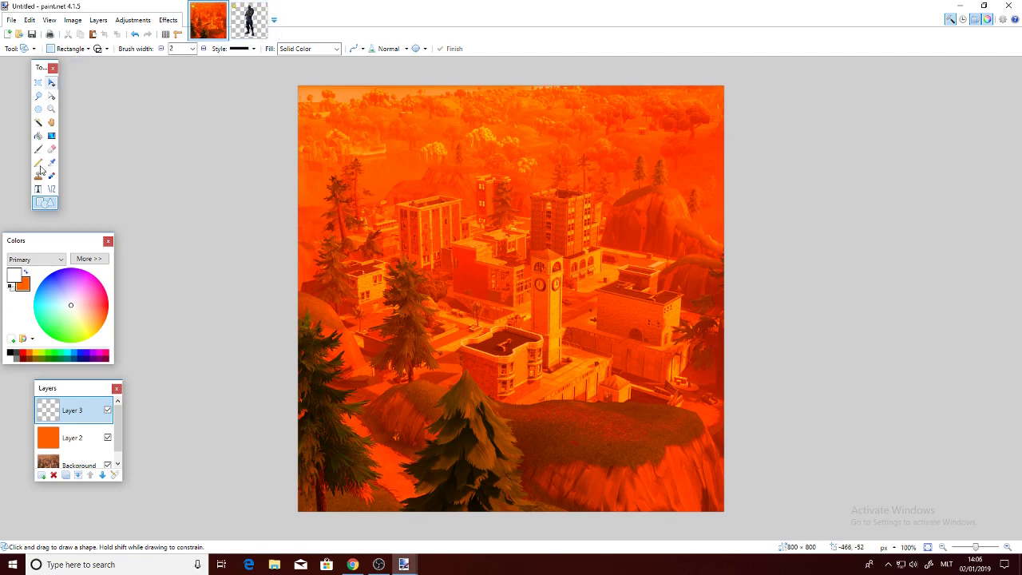
{"action": "left_click", "coordinate": [103, 49]}
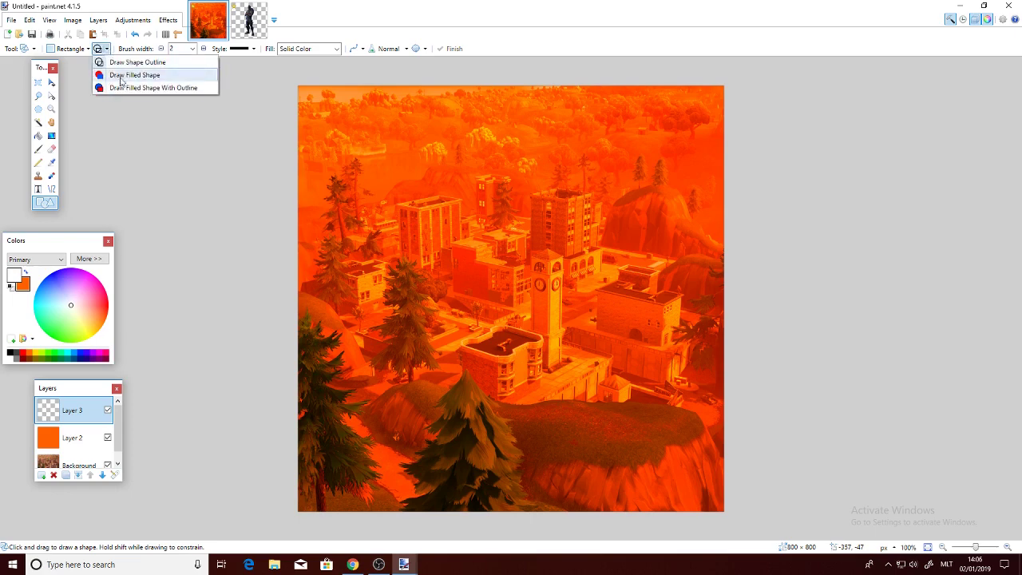
{"action": "left_click", "coordinate": [121, 76]}
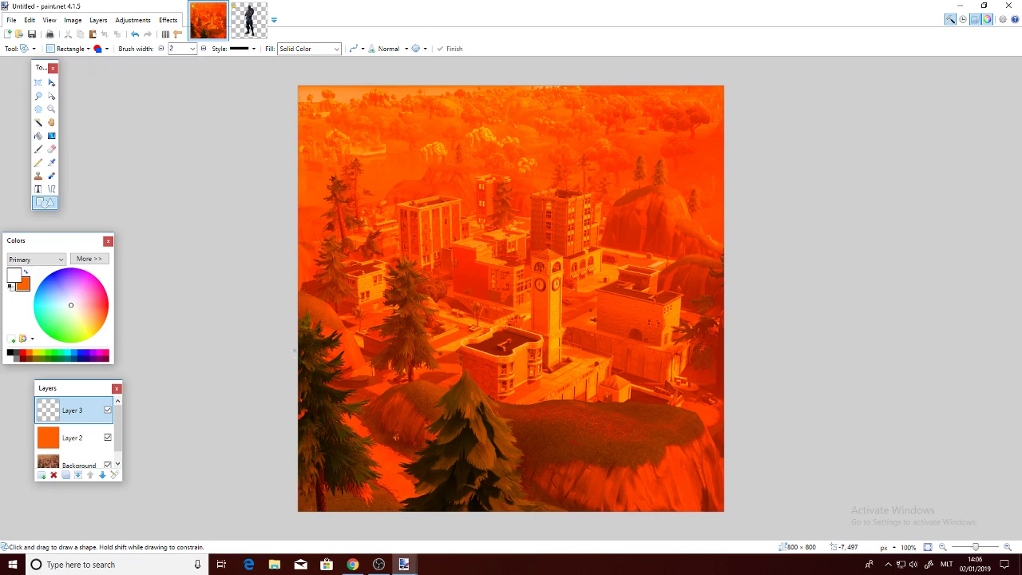
{"action": "left_click", "coordinate": [192, 51]}
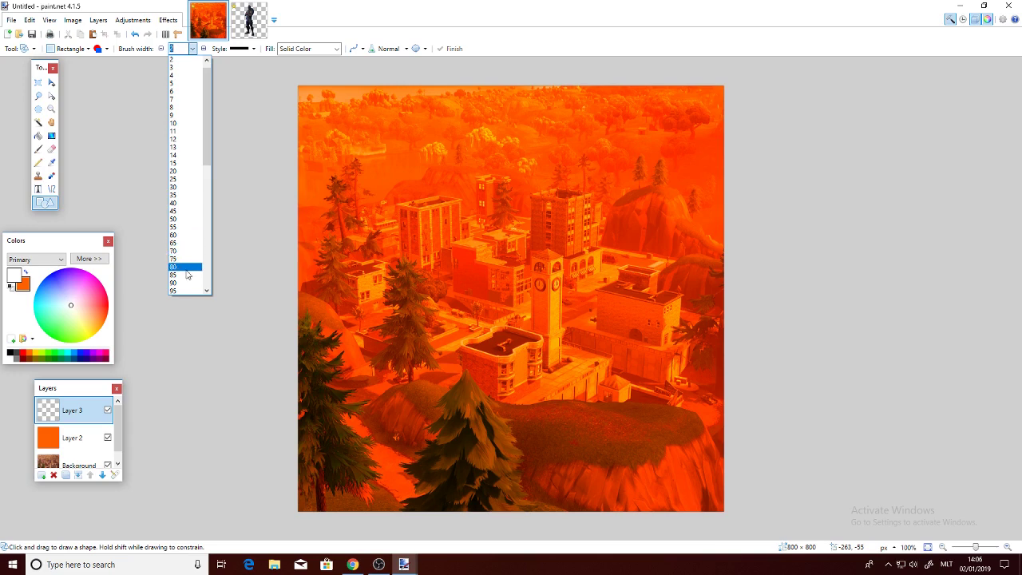
{"action": "key", "text": "Escape"}
{"action": "left_click_drag", "start_coordinate": [294, 352], "coordinate": [730, 237]}
{"action": "left_click_drag", "start_coordinate": [532, 292], "coordinate": [533, 298]}
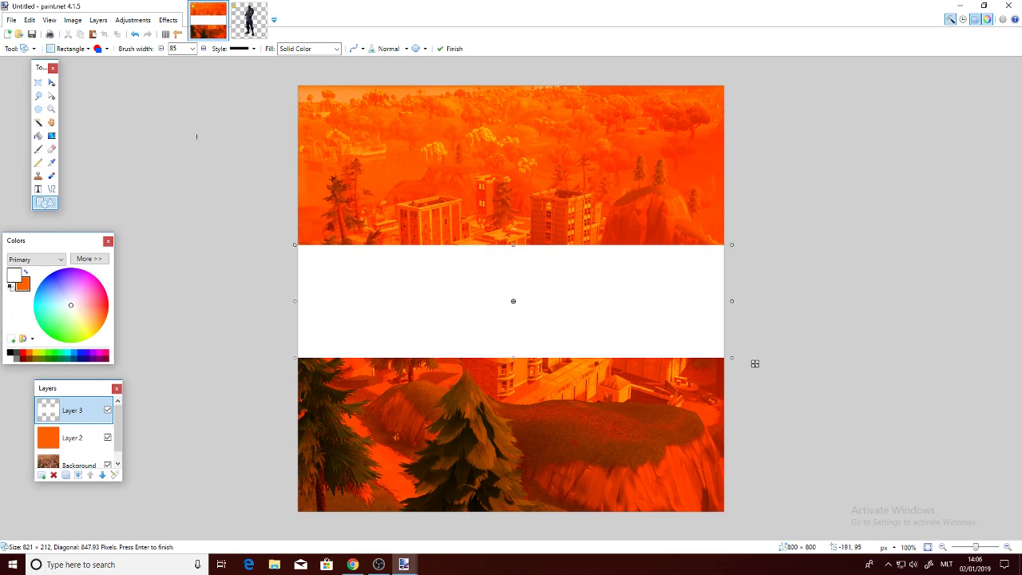
{"action": "key", "text": "Return"}
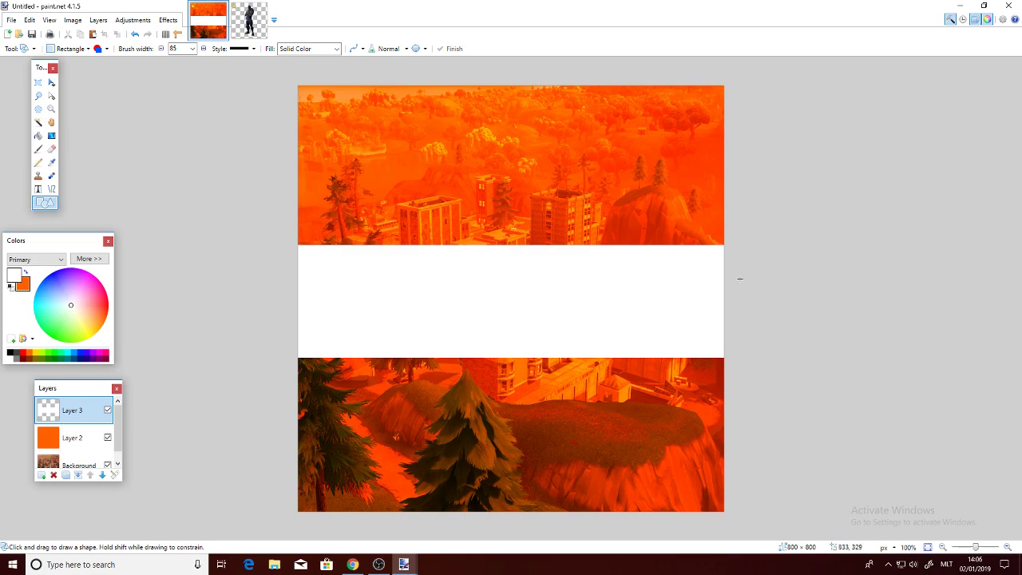
Paste the Black Knight onto a new Layer 4, keeping the canvas size
{"action": "left_click", "coordinate": [250, 20]}
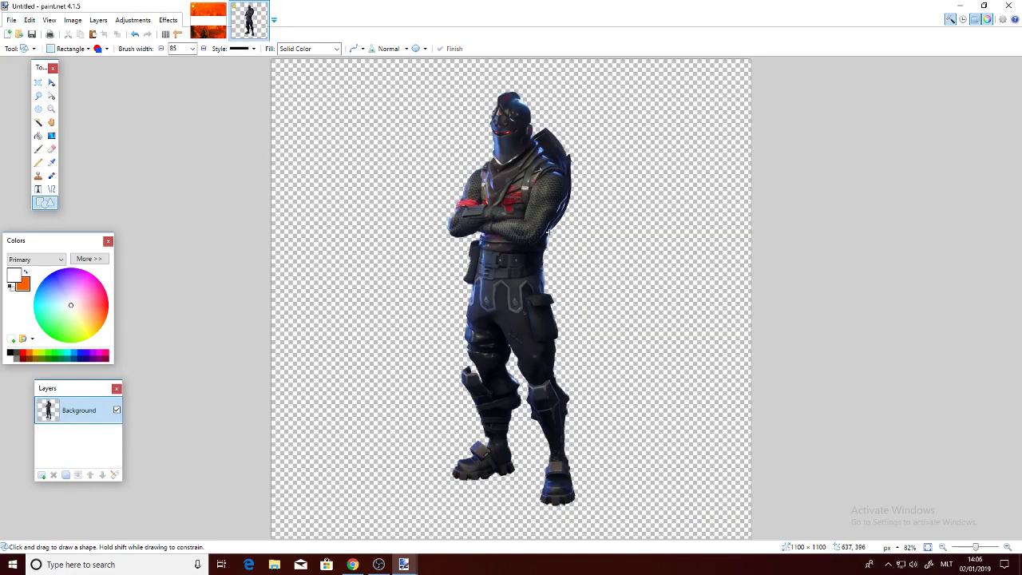
{"action": "left_click", "coordinate": [207, 19]}
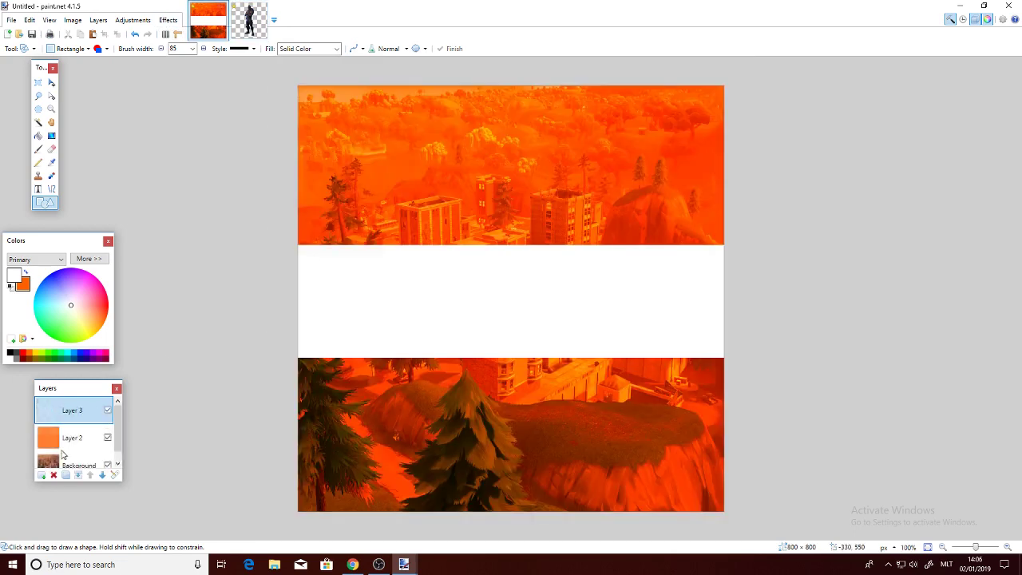
{"action": "left_click", "coordinate": [41, 475]}
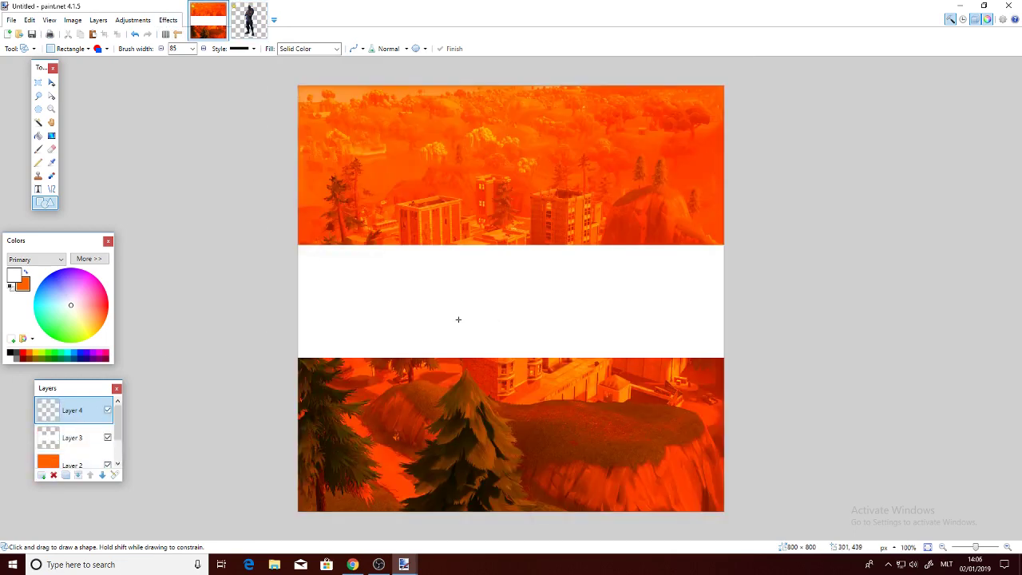
{"action": "key", "text": "ctrl+v"}
{"action": "left_click", "coordinate": [463, 369]}
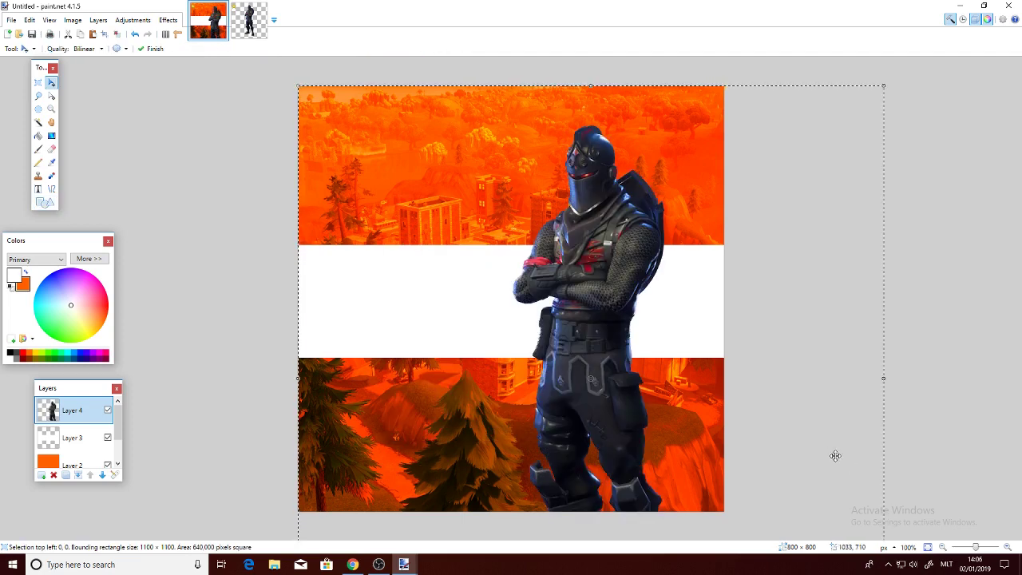
Scale and position the knight to nearly full canvas height, standing over the white band
{"action": "left_click_drag", "start_coordinate": [798, 431], "coordinate": [741, 432]}
{"action": "left_click_drag", "start_coordinate": [828, 86], "coordinate": [611, 303]}
{"action": "left_click_drag", "start_coordinate": [481, 411], "coordinate": [533, 231]}
{"action": "left_click_drag", "start_coordinate": [681, 485], "coordinate": [714, 498]}
{"action": "left_click_drag", "start_coordinate": [591, 421], "coordinate": [612, 433]}
{"action": "left_click_drag", "start_coordinate": [692, 509], "coordinate": [723, 511]}
{"action": "left_click_drag", "start_coordinate": [512, 377], "coordinate": [521, 351]}
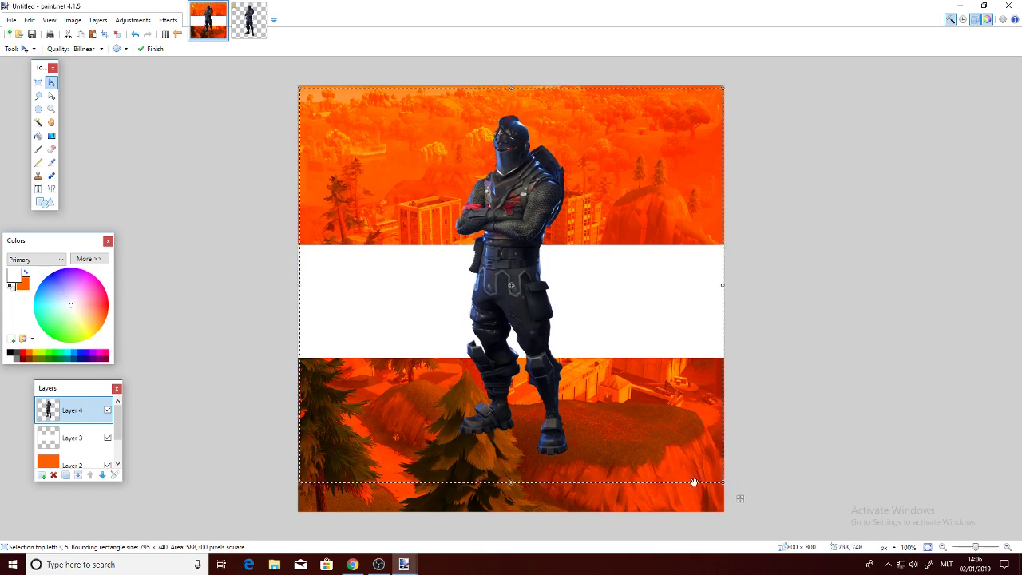
{"action": "left_click_drag", "start_coordinate": [722, 485], "coordinate": [721, 502]}
{"action": "left_click_drag", "start_coordinate": [662, 441], "coordinate": [653, 453]}
{"action": "left_click_drag", "start_coordinate": [672, 238], "coordinate": [679, 226]}
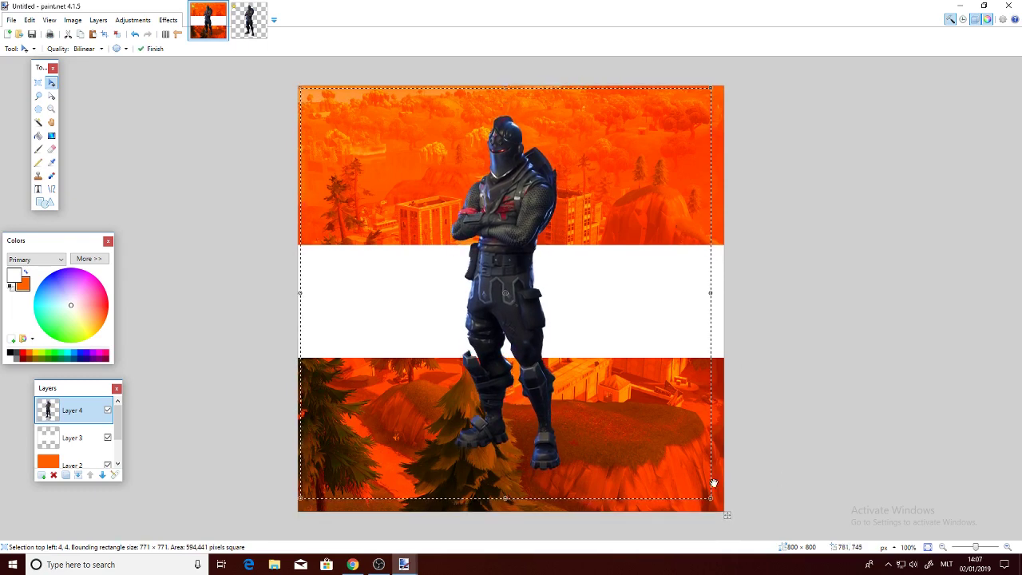
{"action": "left_click_drag", "start_coordinate": [712, 498], "coordinate": [735, 523]}
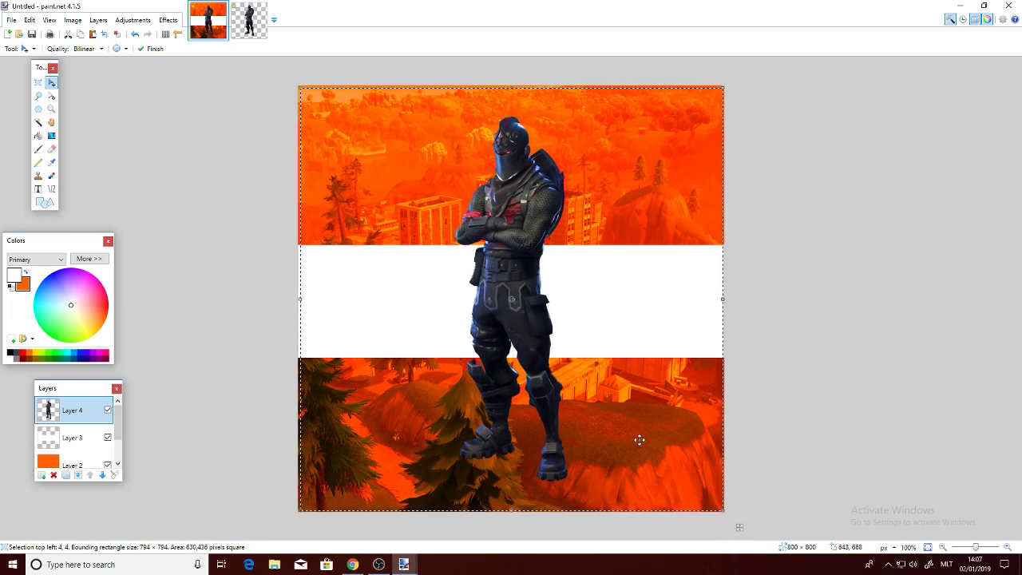
{"action": "left_click_drag", "start_coordinate": [300, 86], "coordinate": [295, 84]}
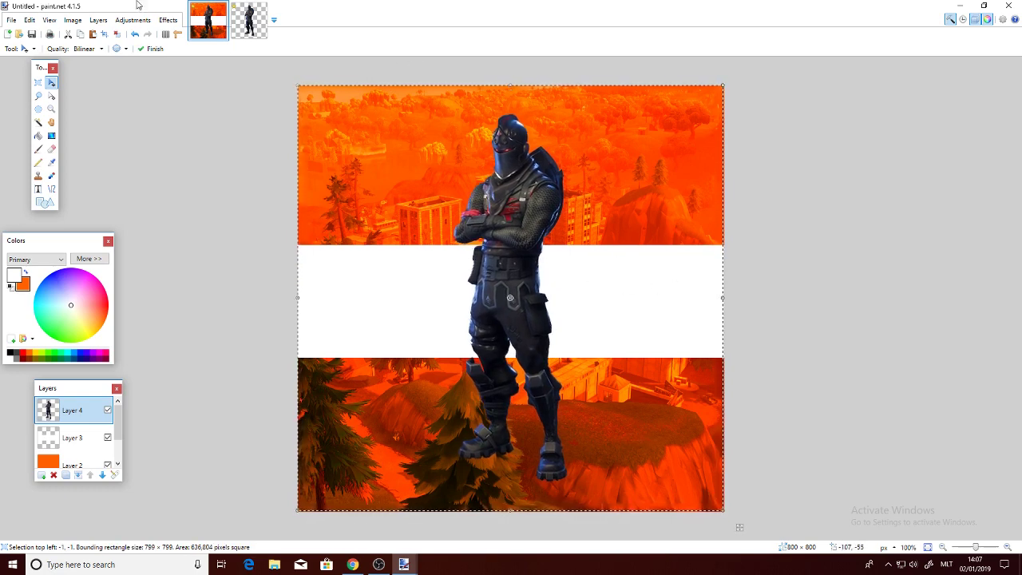
{"action": "key", "text": "ctrl+d"}
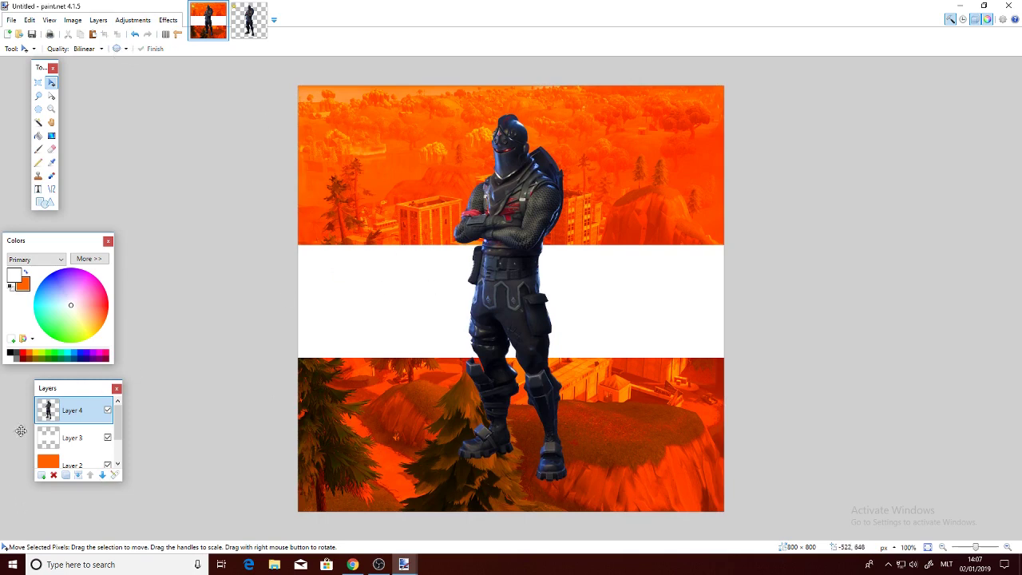
Resize the Layers panel so Layer 4, Layer 3, Layer 2 and Background all show
{"action": "mouse_move", "coordinate": [71, 413]}
{"action": "left_mouse_down"}
{"action": "mouse_move", "coordinate": [75, 435]}
{"action": "mouse_move", "coordinate": [74, 412]}
{"action": "left_mouse_up"}
{"action": "scroll", "coordinate": [119, 431], "scroll_direction": "down", "scroll_amount": 2}
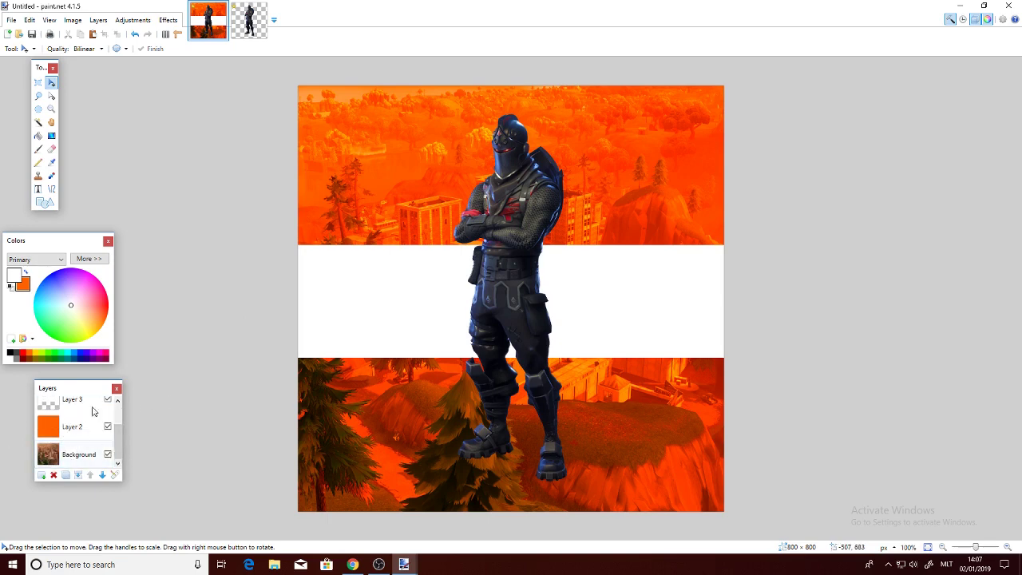
{"action": "left_click_drag", "start_coordinate": [125, 380], "coordinate": [518, 178]}
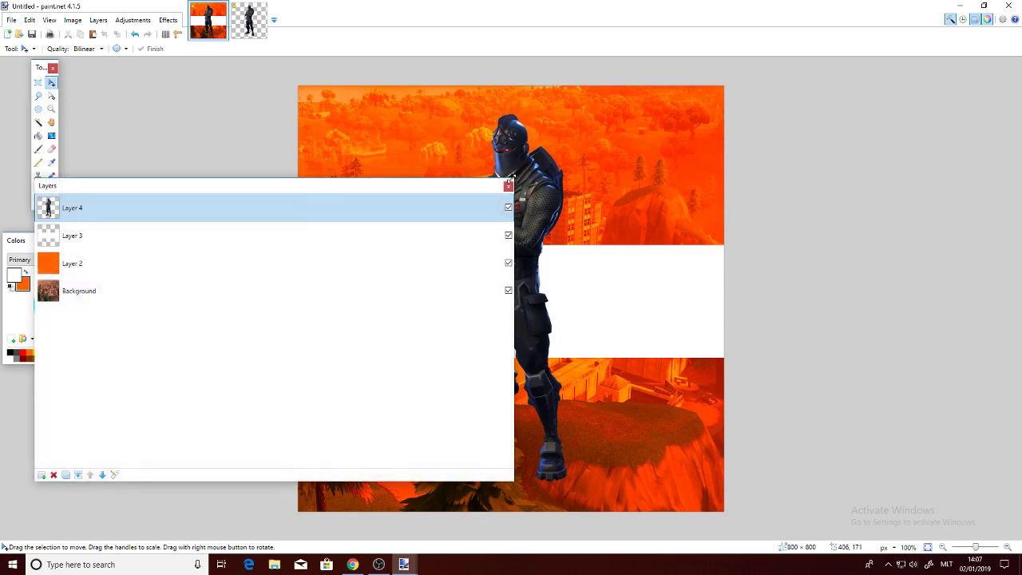
{"action": "left_click_drag", "start_coordinate": [517, 177], "coordinate": [107, 374]}
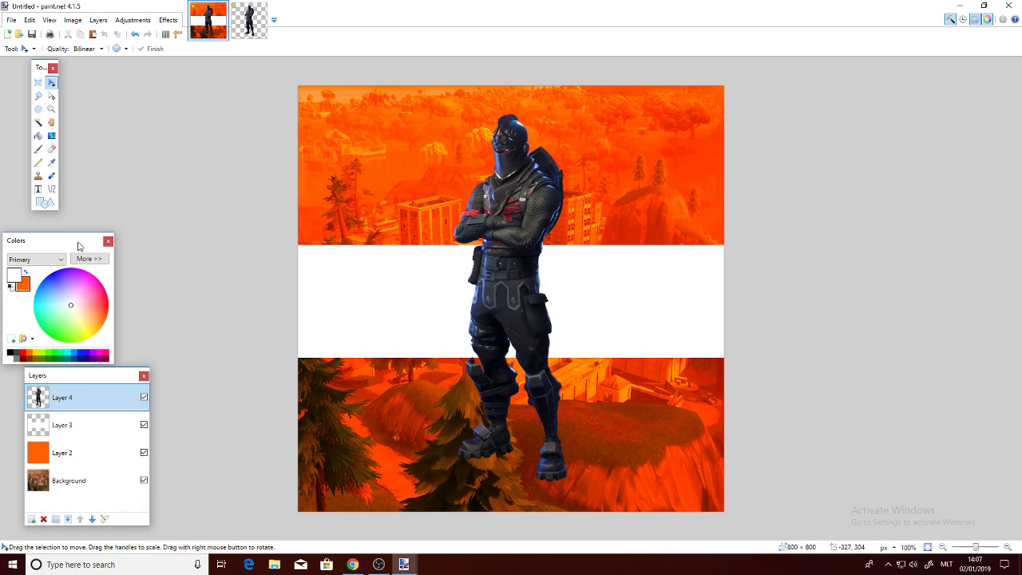
Add a new empty Layer 5 for the title and switch to the Text tool
{"action": "left_click", "coordinate": [30, 520]}
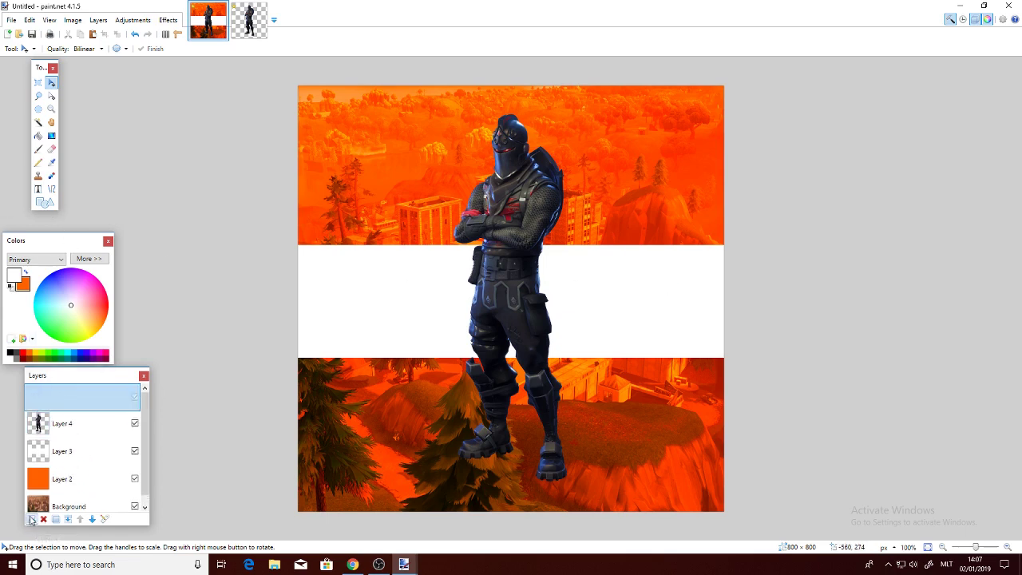
{"action": "left_click", "coordinate": [37, 190]}
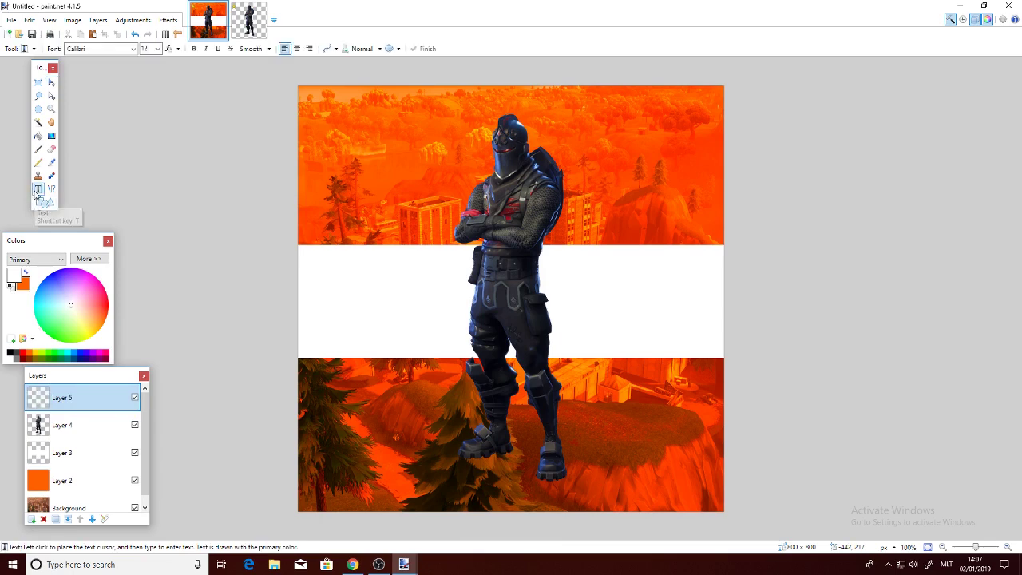
{"action": "left_click", "coordinate": [134, 49]}
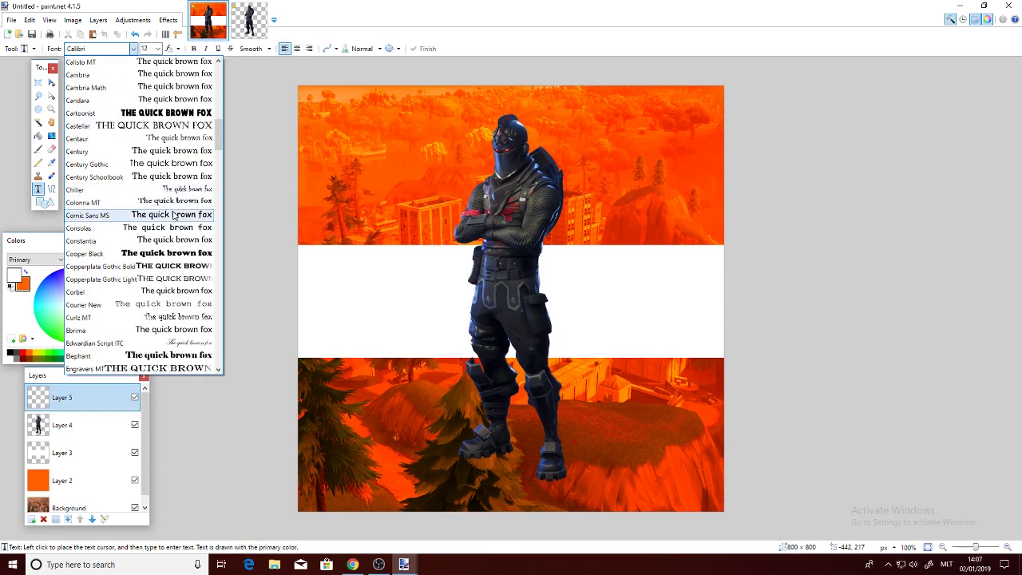
{"action": "scroll", "coordinate": [173, 216], "scroll_direction": "down", "scroll_amount": 3}
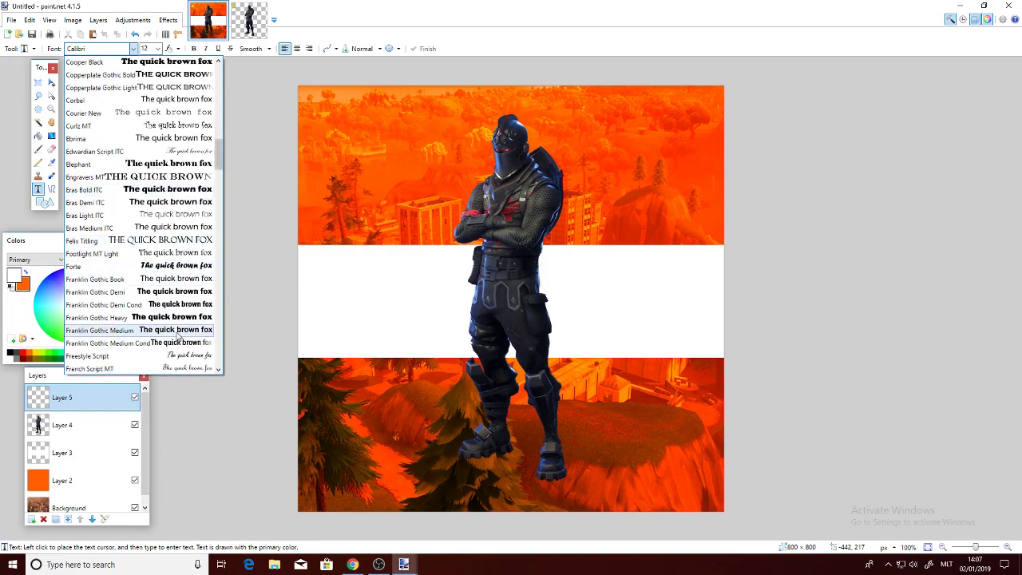
{"action": "scroll", "coordinate": [177, 335], "scroll_direction": "down", "scroll_amount": 5}
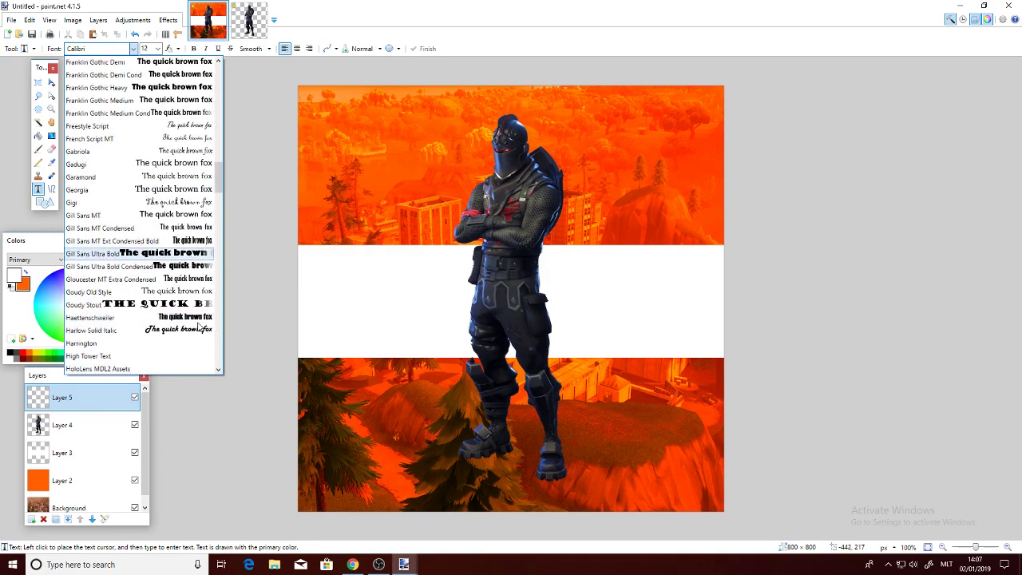
{"action": "scroll", "coordinate": [199, 324], "scroll_direction": "up", "scroll_amount": 9}
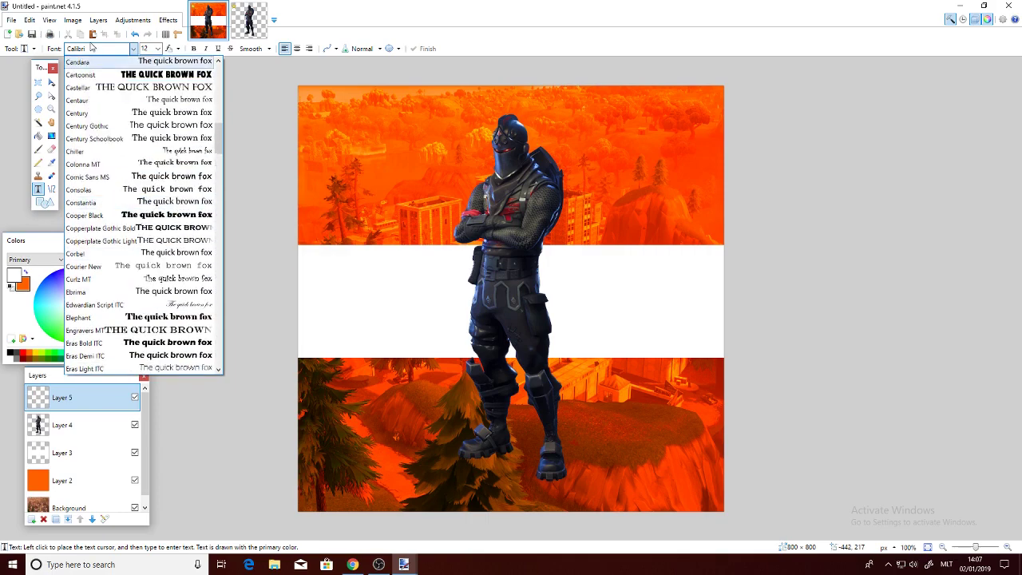
Change the font from Calibri to Burbank Big Cd Bk
{"action": "left_click", "coordinate": [92, 46]}
{"action": "left_click", "coordinate": [92, 46]}
{"action": "type", "text": "b"}
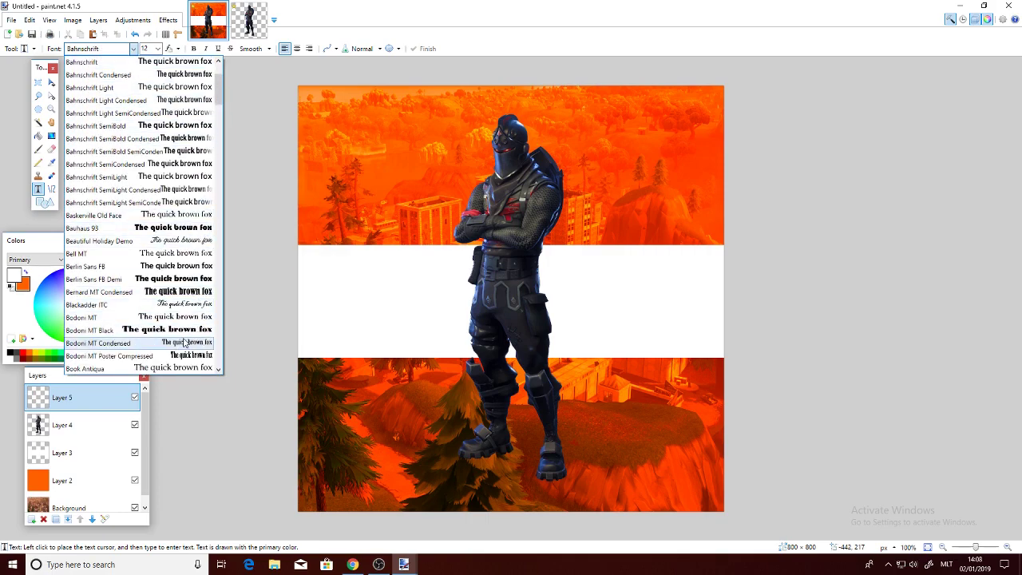
{"action": "scroll", "coordinate": [184, 342], "scroll_direction": "down", "scroll_amount": 1}
{"action": "scroll", "coordinate": [182, 342], "scroll_direction": "down", "scroll_amount": 2}
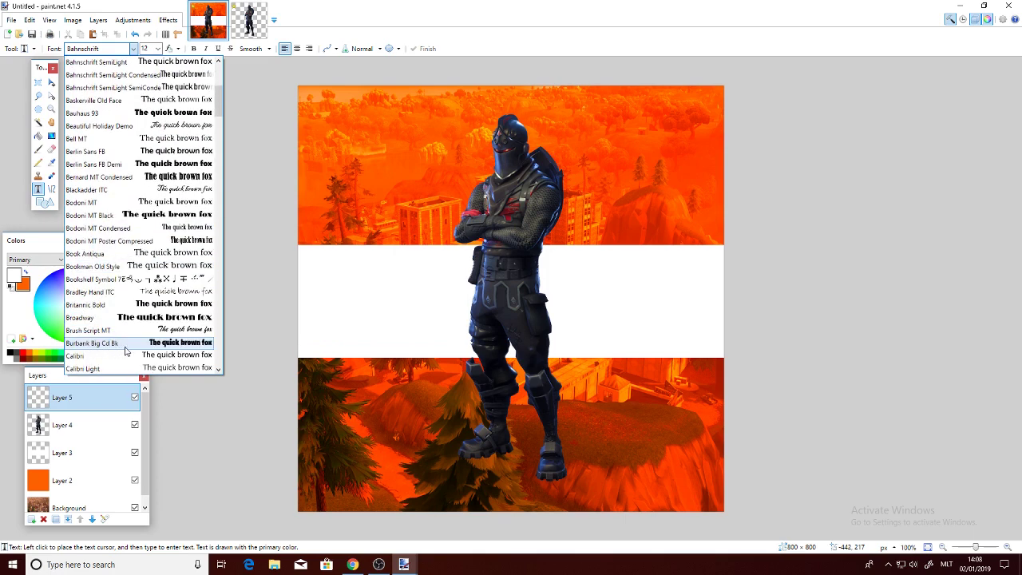
{"action": "left_click", "coordinate": [92, 342]}
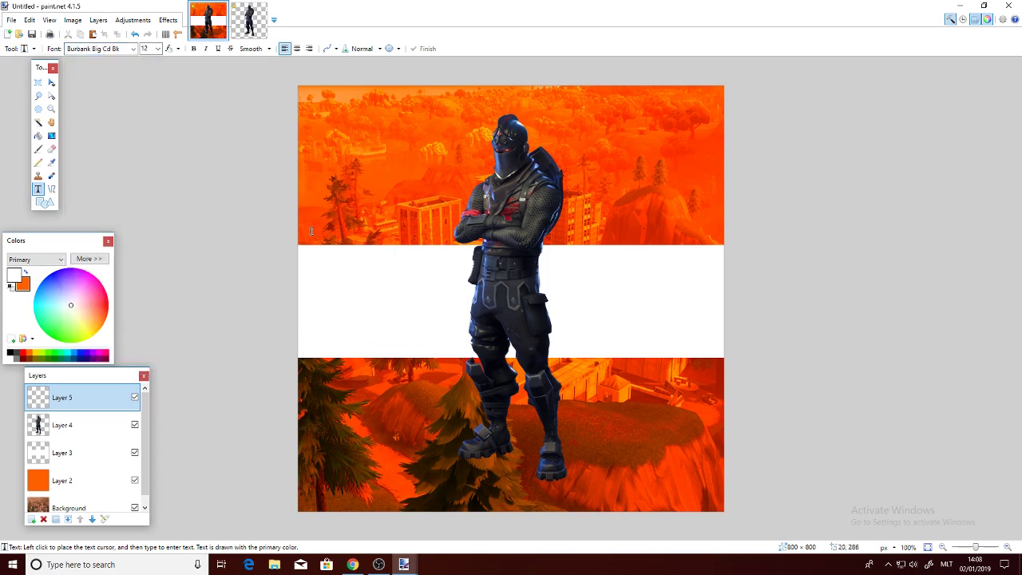
Set the text size to 144, start text on the white band, and make black the text colour
{"action": "left_click", "coordinate": [158, 48]}
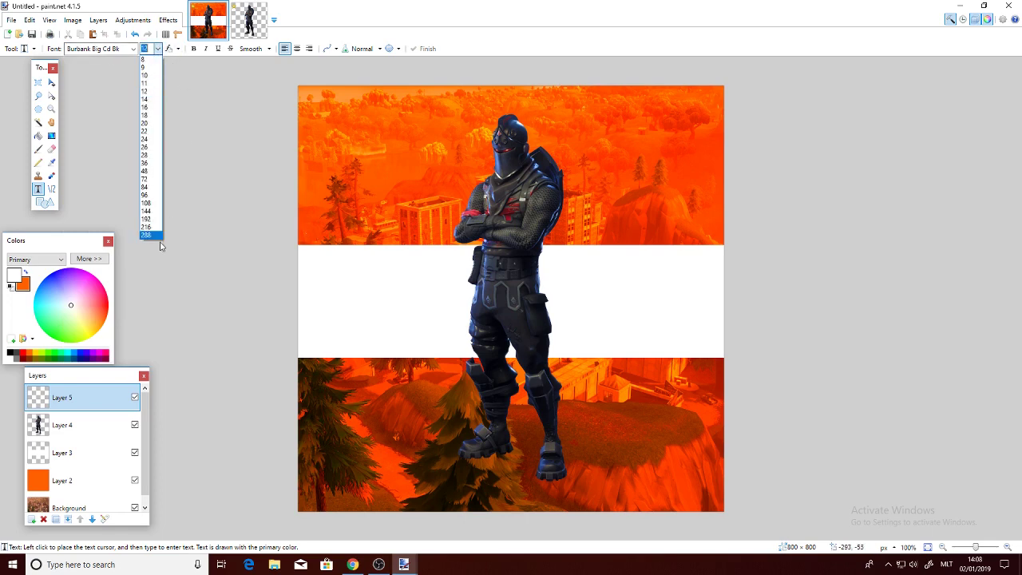
{"action": "left_click", "coordinate": [150, 212]}
{"action": "left_click", "coordinate": [343, 317]}
{"action": "left_click_drag", "start_coordinate": [347, 373], "coordinate": [346, 357]}
{"action": "type", "text": "BLACK"}
{"action": "key", "text": "BackSpace"}
{"action": "key", "text": "BackSpace"}
{"action": "key", "text": "BackSpace"}
{"action": "key", "text": "BackSpace"}
{"action": "key", "text": "BackSpace"}
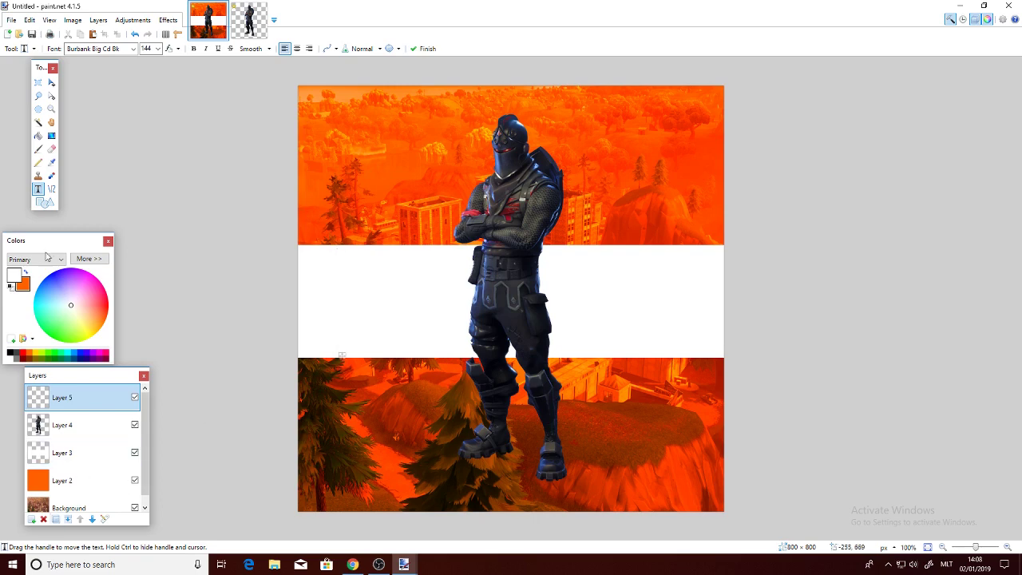
{"action": "right_click", "coordinate": [10, 352]}
{"action": "left_click", "coordinate": [26, 272]}
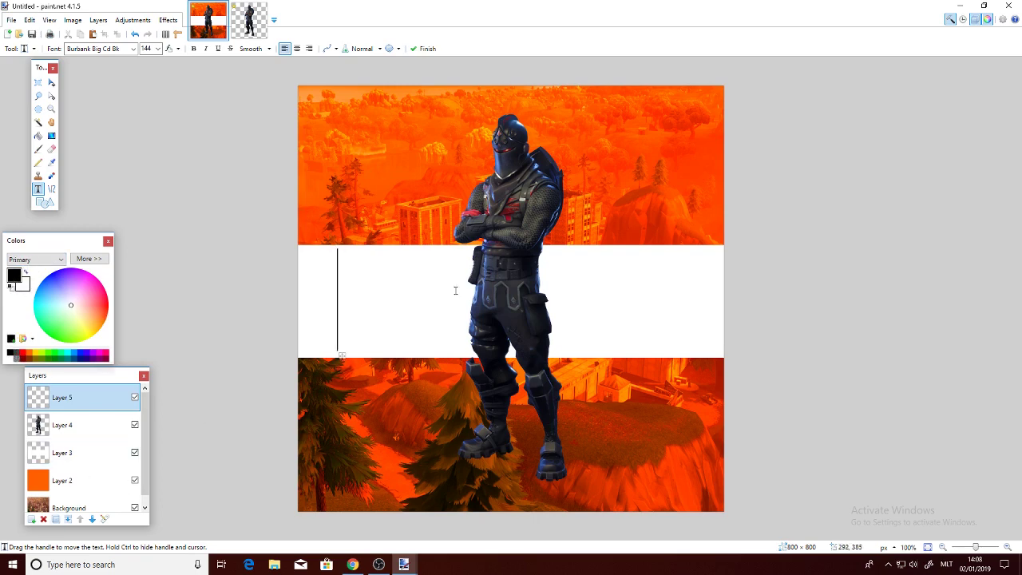
Type the title 'TIGER GAME' in capitals and shift it toward the left
{"action": "type", "text": "TIGER GAME"}
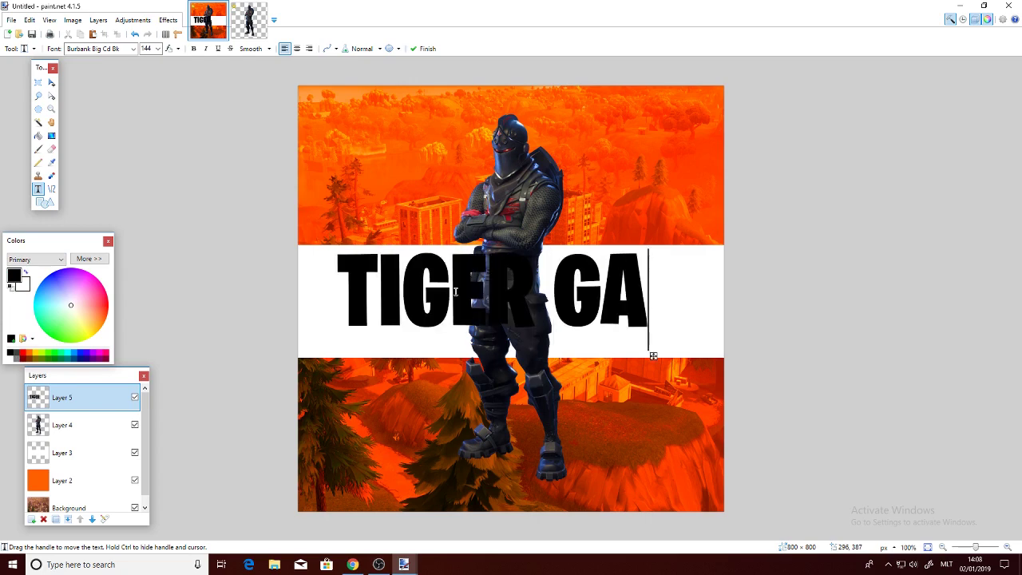
{"action": "key", "text": "BackSpace"}
{"action": "key", "text": "BackSpace"}
{"action": "key", "text": "BackSpace"}
{"action": "key", "text": "BackSpace"}
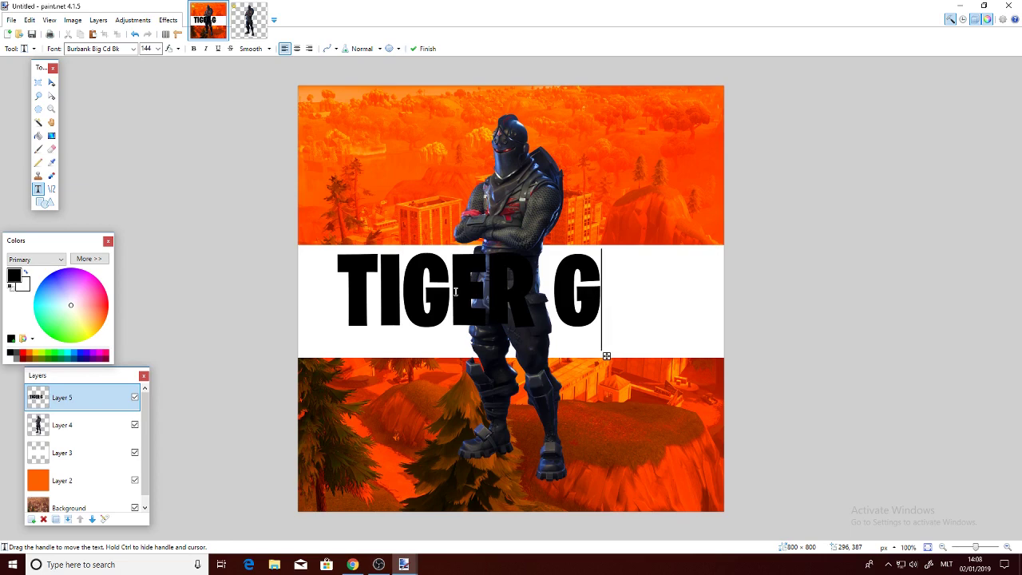
{"action": "type", "text": "amer"}
{"action": "key", "text": "BackSpace"}
{"action": "key", "text": "BackSpace"}
{"action": "key", "text": "BackSpace"}
{"action": "key", "text": "BackSpace"}
{"action": "key", "text": "BackSpace"}
{"action": "type", "text": "GAME"}
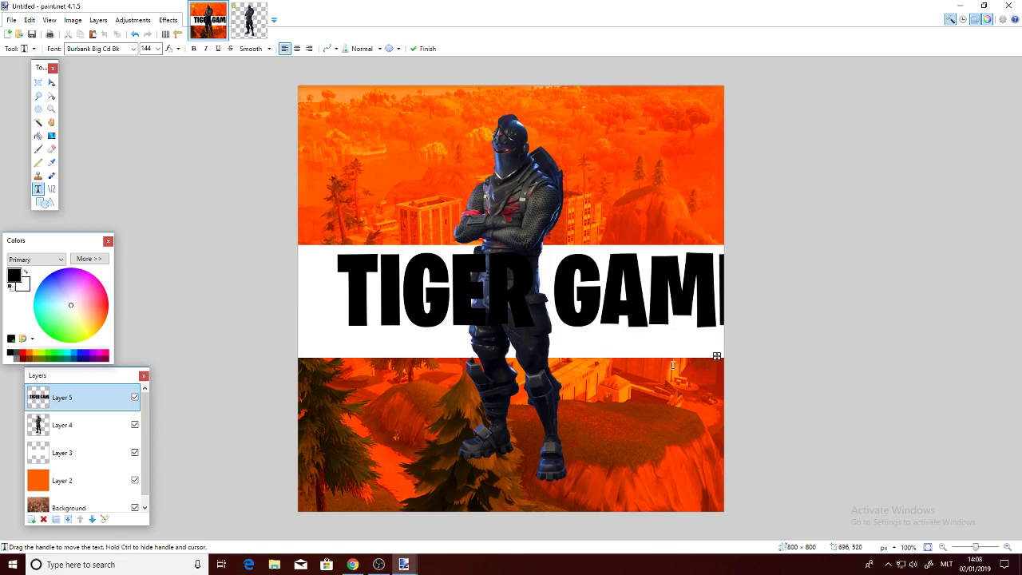
{"action": "left_click_drag", "start_coordinate": [714, 355], "coordinate": [675, 362]}
Try title sizes of 108, 120 and 130 points, repositioning the text on the band
{"action": "left_click", "coordinate": [157, 49]}
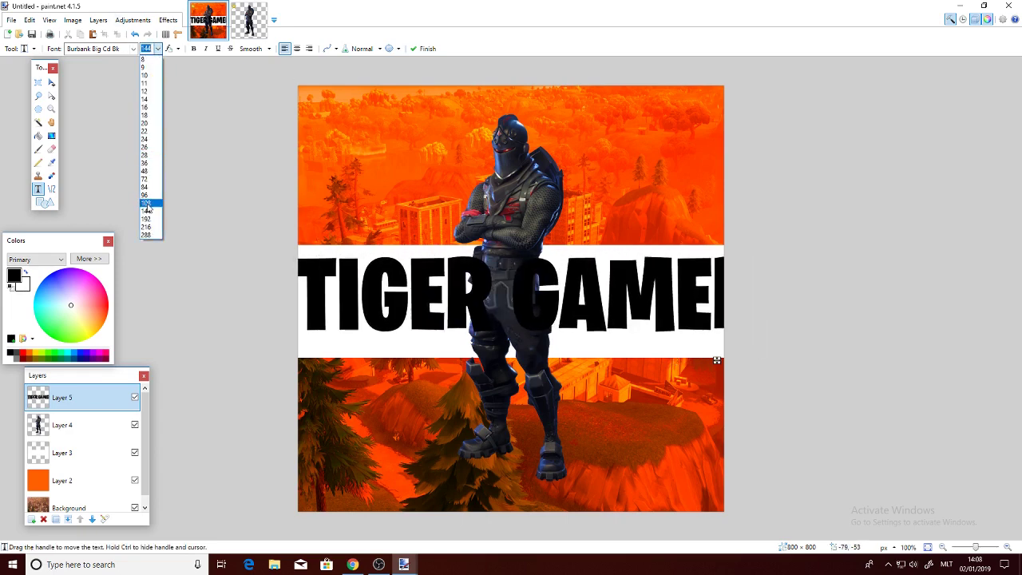
{"action": "left_click", "coordinate": [148, 205]}
{"action": "left_click_drag", "start_coordinate": [648, 346], "coordinate": [676, 344]}
{"action": "left_click", "coordinate": [148, 49]}
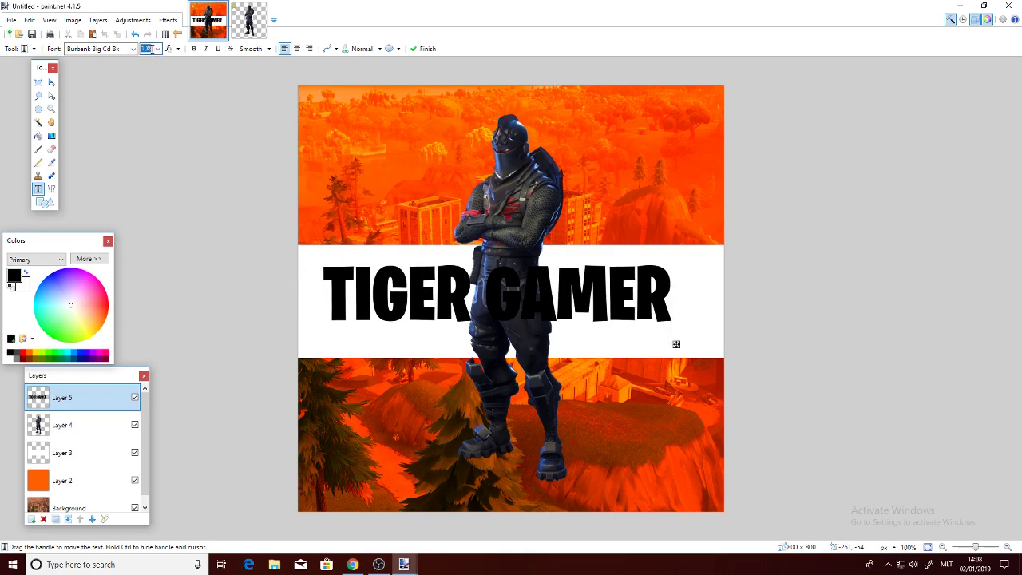
{"action": "type", "text": "120"}
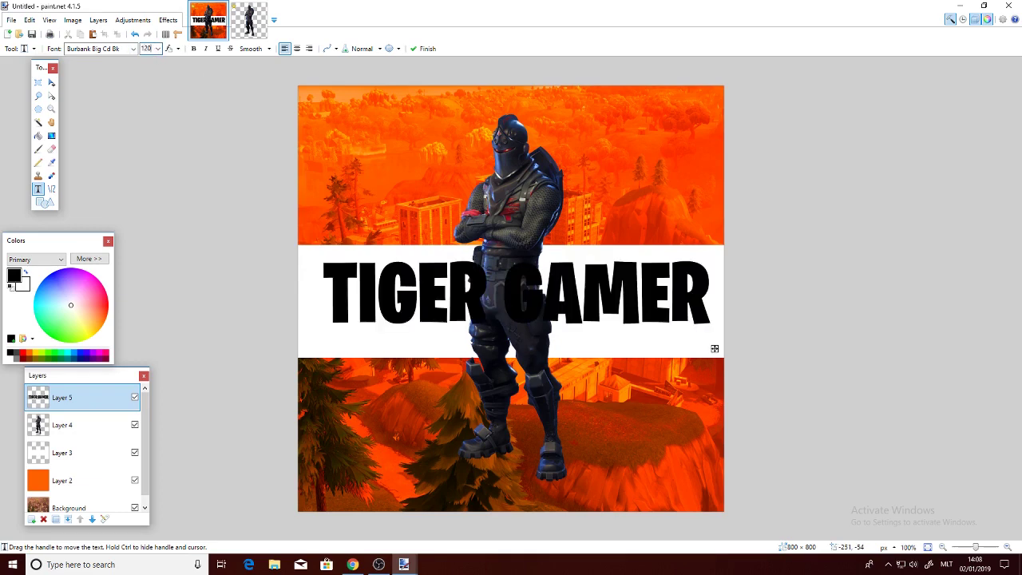
{"action": "left_click", "coordinate": [148, 49]}
{"action": "type", "text": "130"}
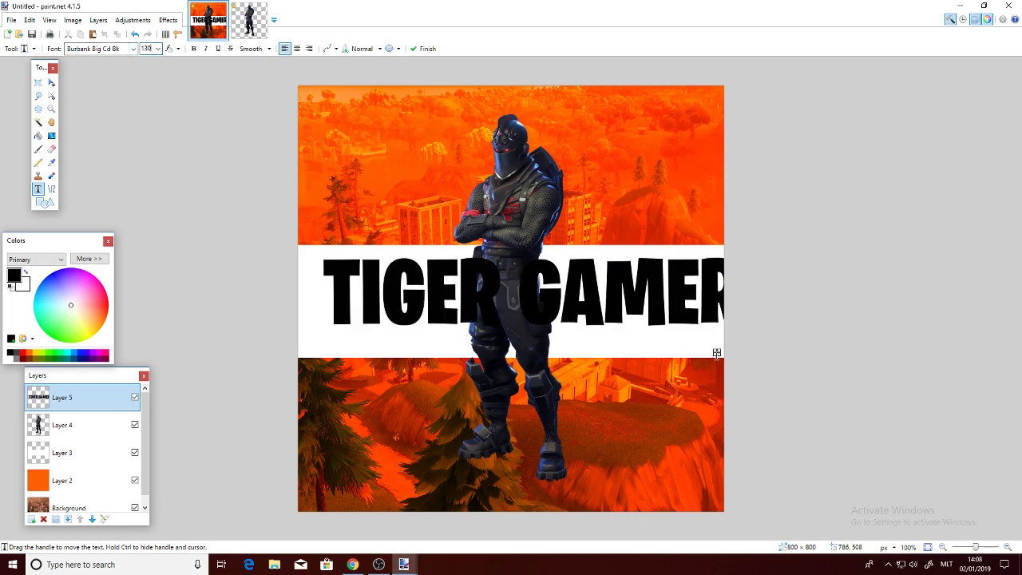
{"action": "left_click_drag", "start_coordinate": [717, 353], "coordinate": [696, 354]}
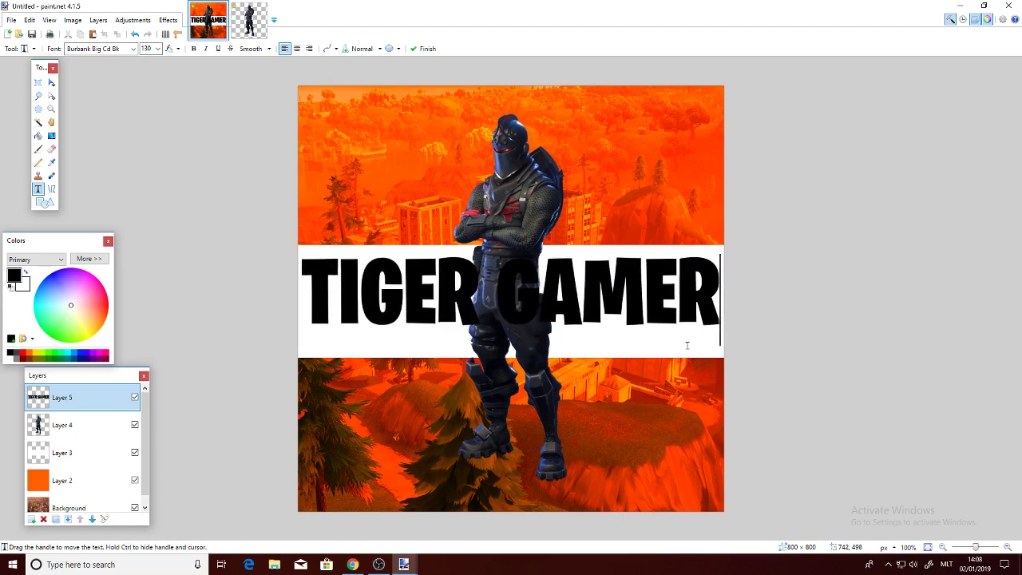
Settle on 125 points, nudge the title into the band, and keep Align Left
{"action": "double_click", "coordinate": [151, 49]}
{"action": "type", "text": "125"}
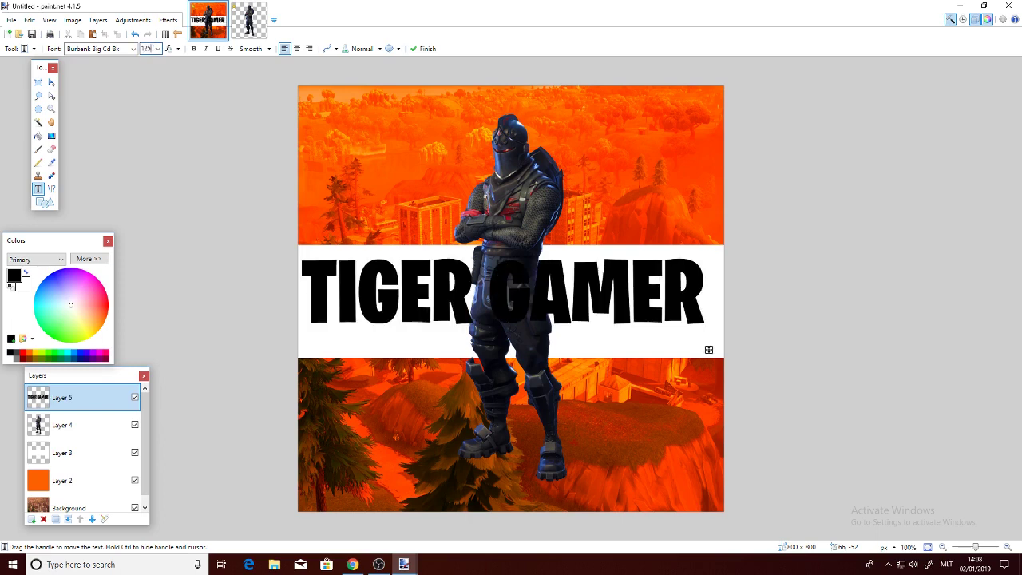
{"action": "left_click_drag", "start_coordinate": [710, 352], "coordinate": [717, 353]}
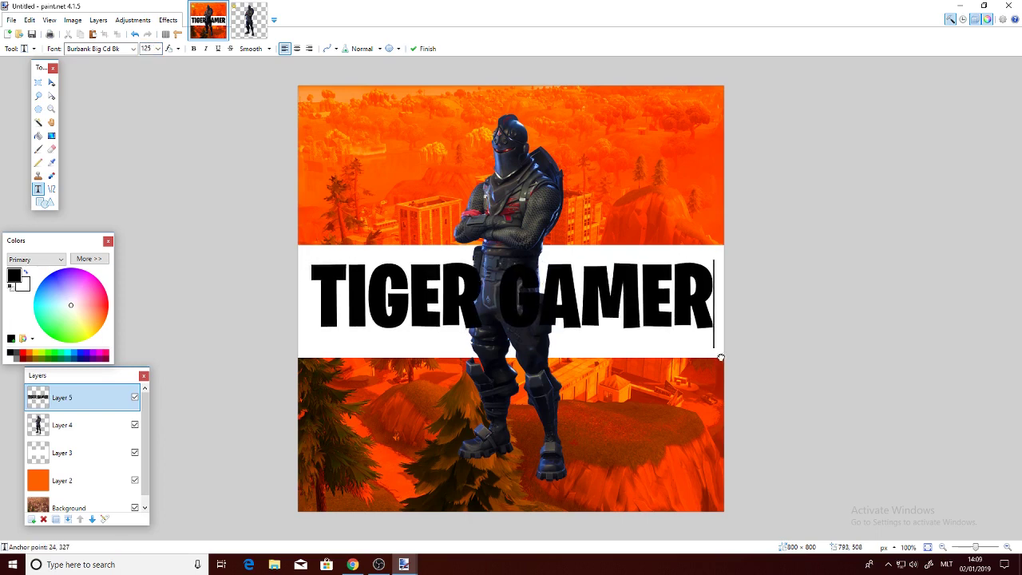
{"action": "left_click", "coordinate": [297, 50]}
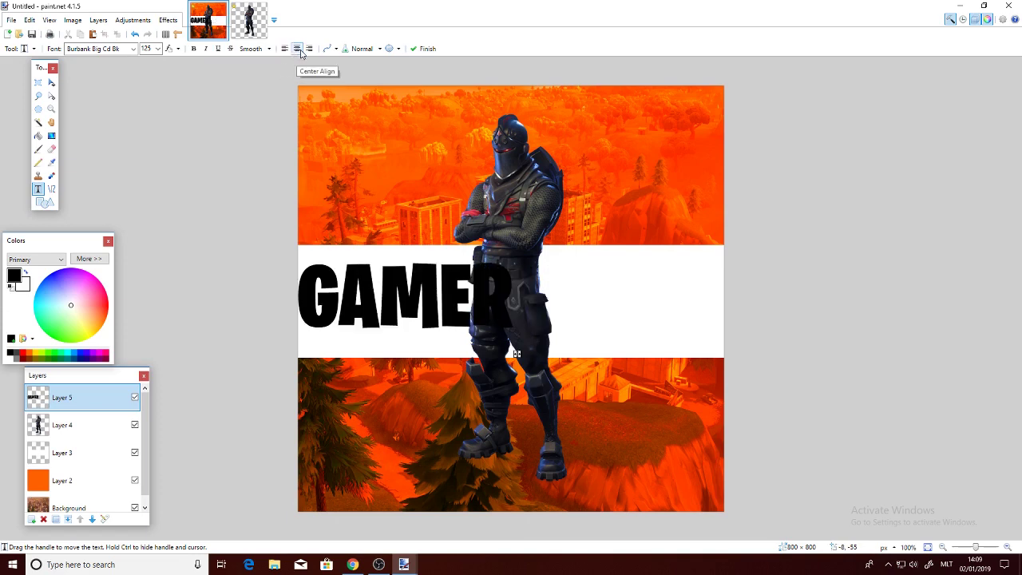
{"action": "left_click", "coordinate": [309, 51]}
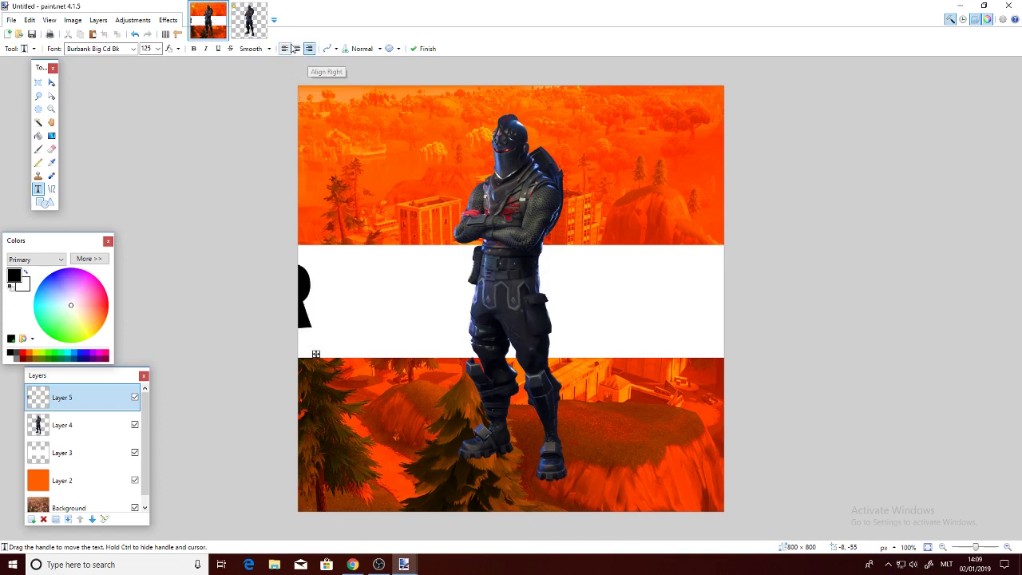
{"action": "left_click", "coordinate": [285, 50]}
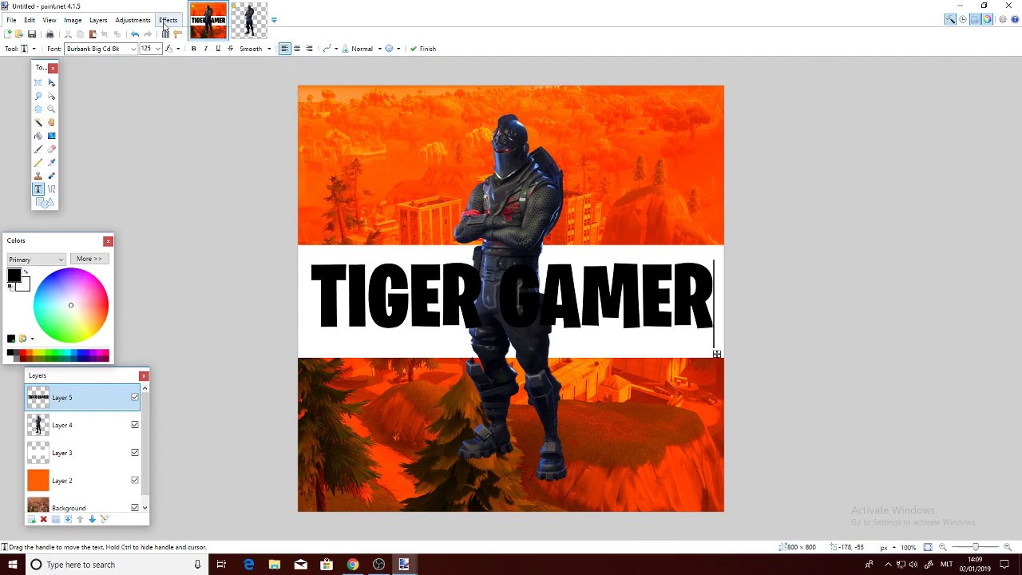
Try a 12-pixel white Outline Object on the title, cancel it, and make white primary
{"action": "left_click", "coordinate": [166, 20]}
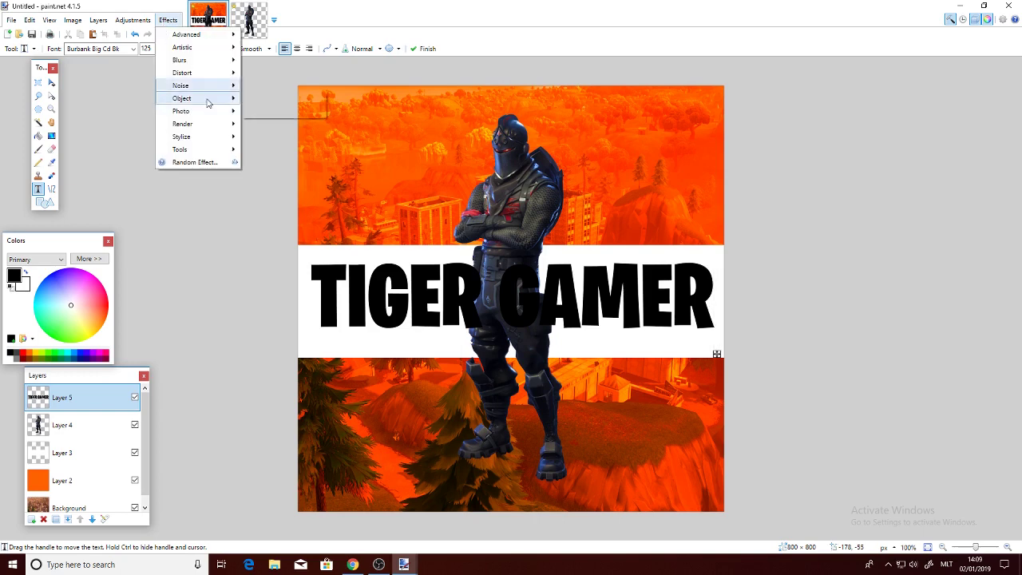
{"action": "mouse_move", "coordinate": [205, 98]}
{"action": "left_click", "coordinate": [267, 98]}
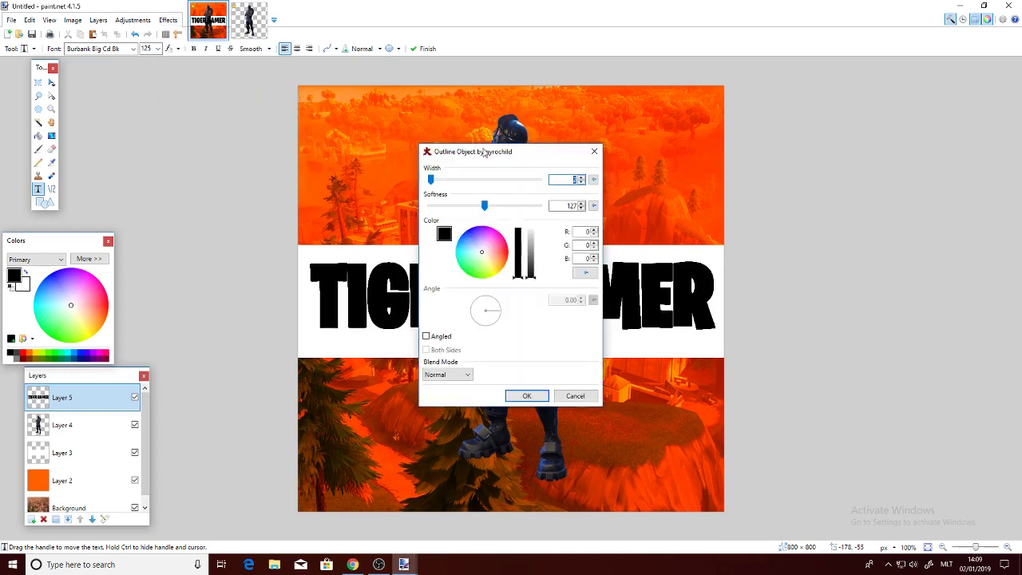
{"action": "left_click_drag", "start_coordinate": [491, 151], "coordinate": [79, 134]}
{"action": "left_click_drag", "start_coordinate": [116, 226], "coordinate": [121, 194]}
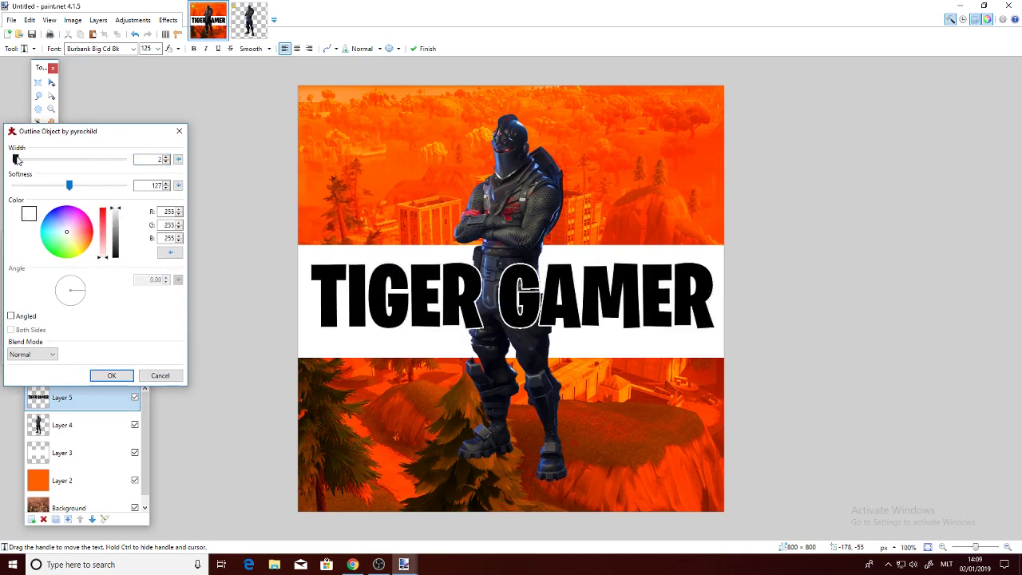
{"action": "left_click_drag", "start_coordinate": [16, 159], "coordinate": [30, 161]}
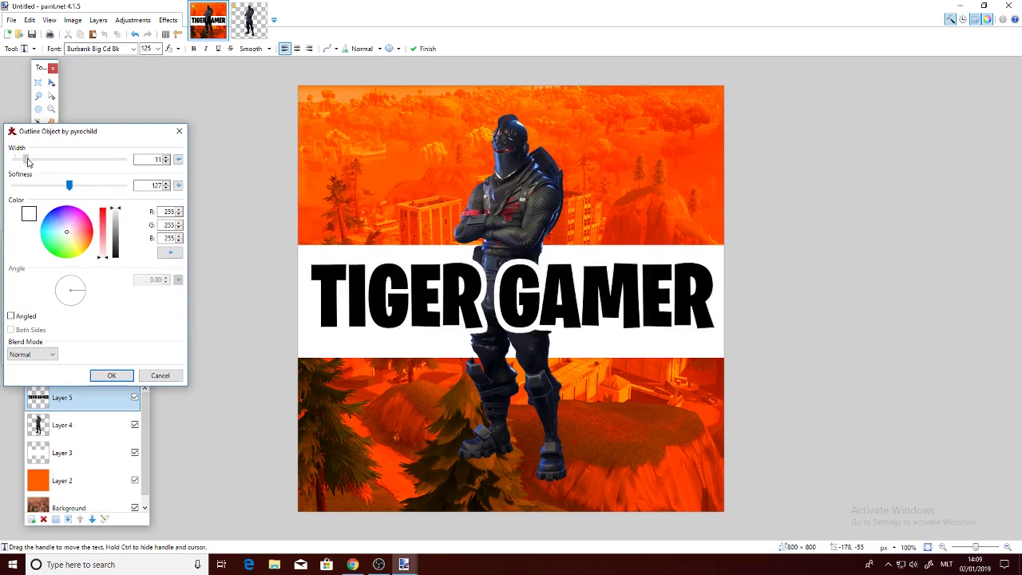
{"action": "left_click", "coordinate": [160, 375]}
{"action": "left_click", "coordinate": [26, 274]}
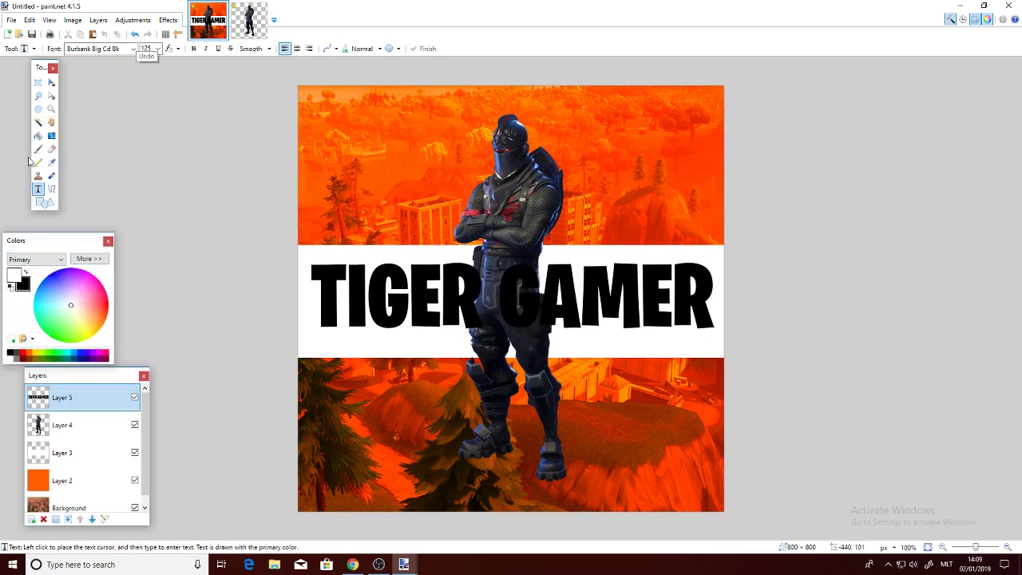
Select all the title letters with the Magic Wand and fill them black
{"action": "left_click", "coordinate": [37, 122]}
{"action": "left_click", "coordinate": [332, 275]}
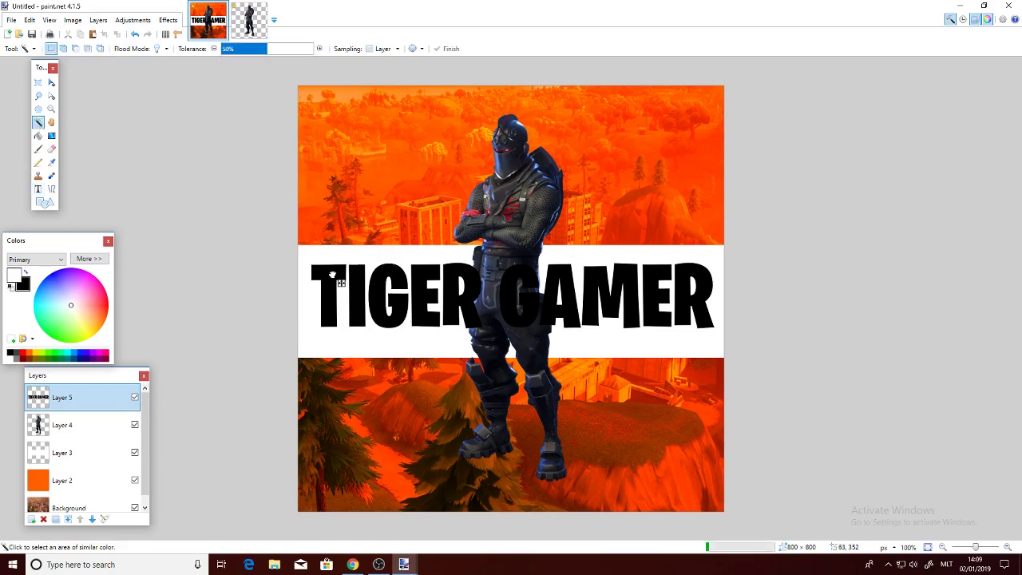
{"action": "left_click", "coordinate": [708, 285], "text": "shift"}
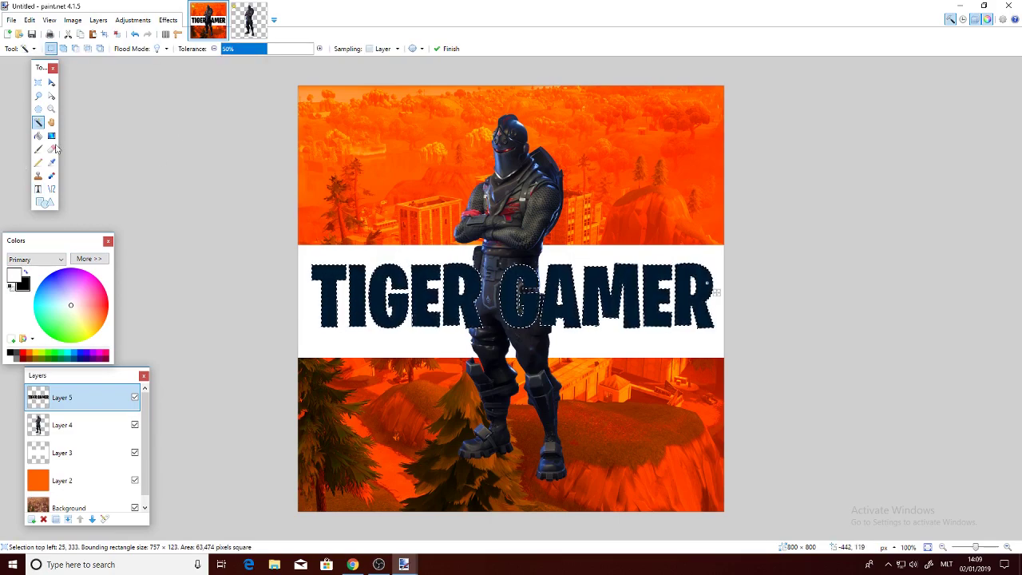
{"action": "left_click", "coordinate": [38, 135]}
{"action": "right_click", "coordinate": [400, 297]}
Fill each TIGER GAMER letter white with the Paint Bucket, then deselect all
{"action": "left_click", "coordinate": [345, 279]}
{"action": "left_click", "coordinate": [358, 276]}
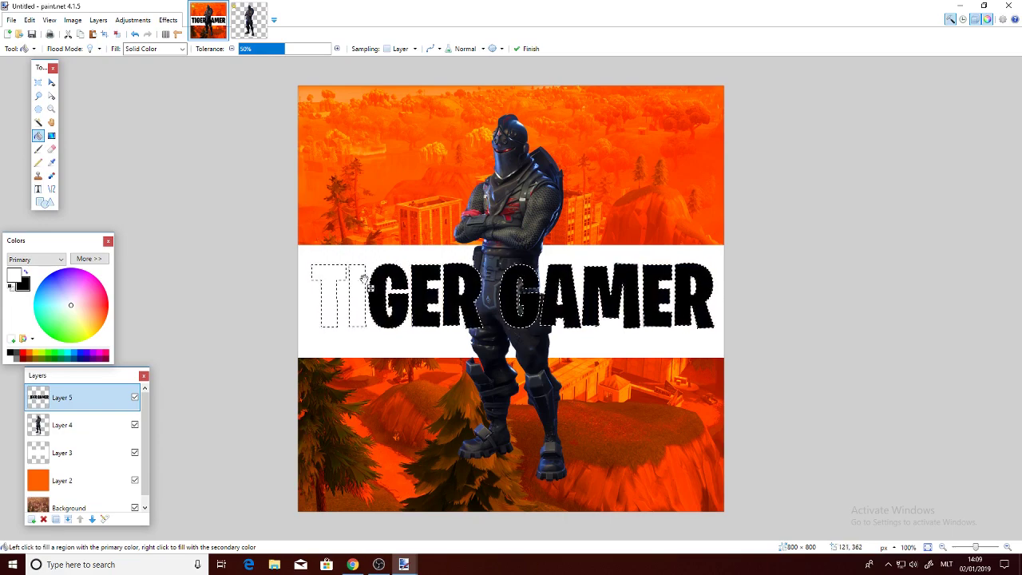
{"action": "left_click", "coordinate": [385, 272]}
{"action": "left_click", "coordinate": [420, 270]}
{"action": "left_click", "coordinate": [465, 281]}
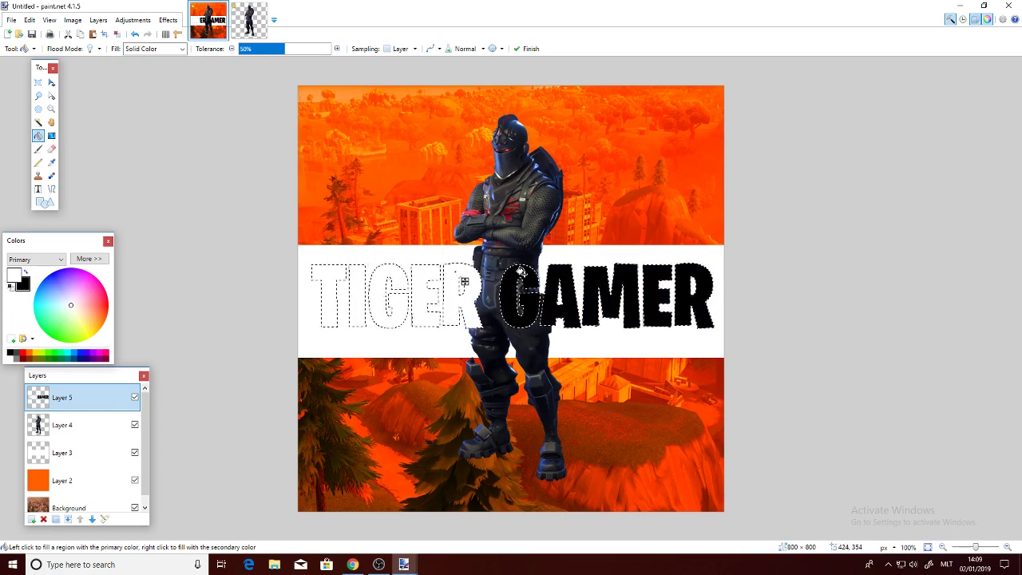
{"action": "left_click", "coordinate": [519, 276]}
{"action": "left_click", "coordinate": [570, 282]}
{"action": "left_click", "coordinate": [611, 281]}
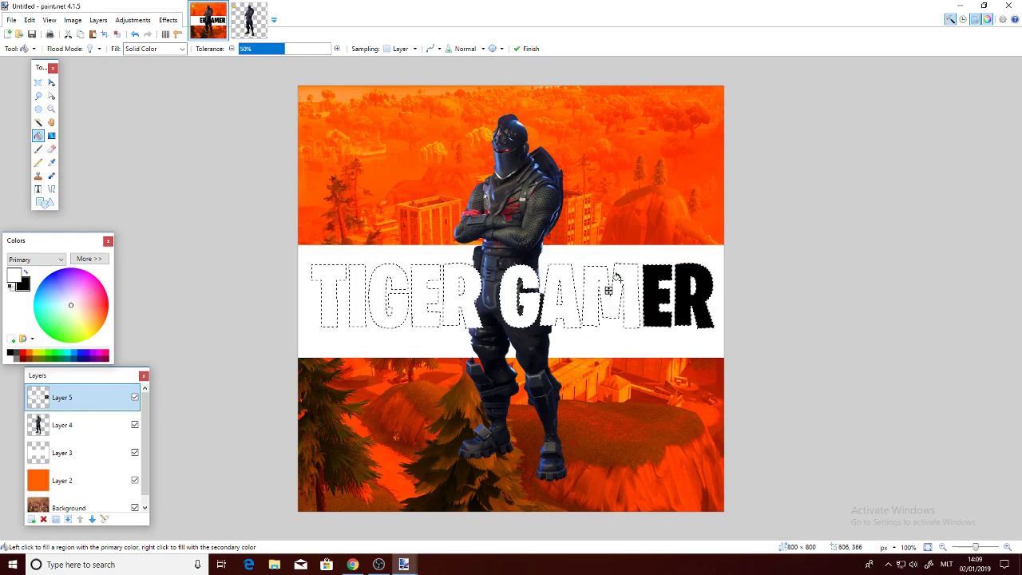
{"action": "left_click", "coordinate": [651, 282]}
{"action": "left_click", "coordinate": [696, 281]}
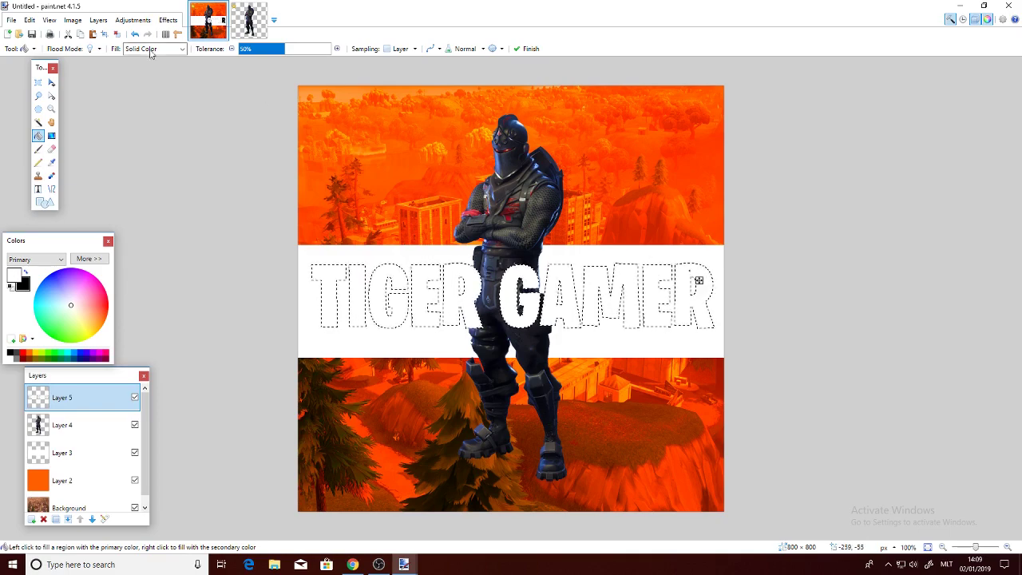
{"action": "left_click", "coordinate": [117, 33]}
Apply a black Outline Object effect of width 8 to the white title letters
{"action": "left_click", "coordinate": [168, 20]}
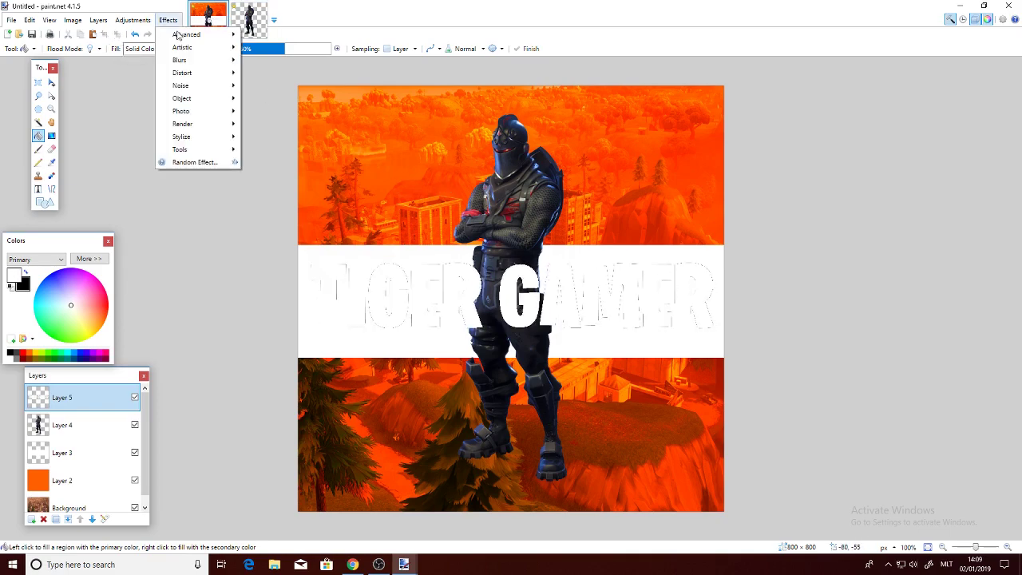
{"action": "mouse_move", "coordinate": [194, 98]}
{"action": "left_click", "coordinate": [279, 99]}
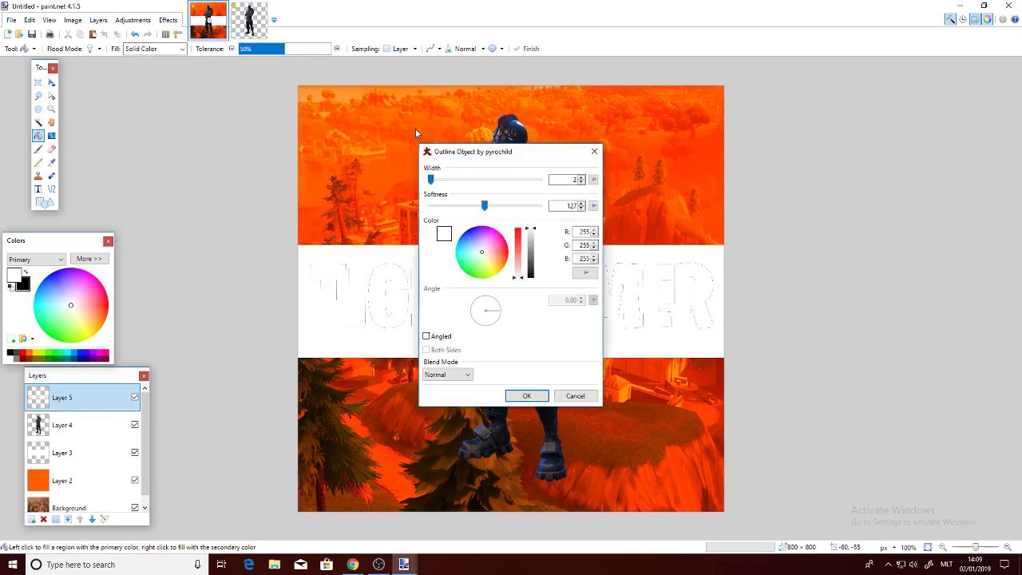
{"action": "left_click_drag", "start_coordinate": [543, 141], "coordinate": [192, 145]}
{"action": "left_click_drag", "start_coordinate": [167, 238], "coordinate": [163, 290]}
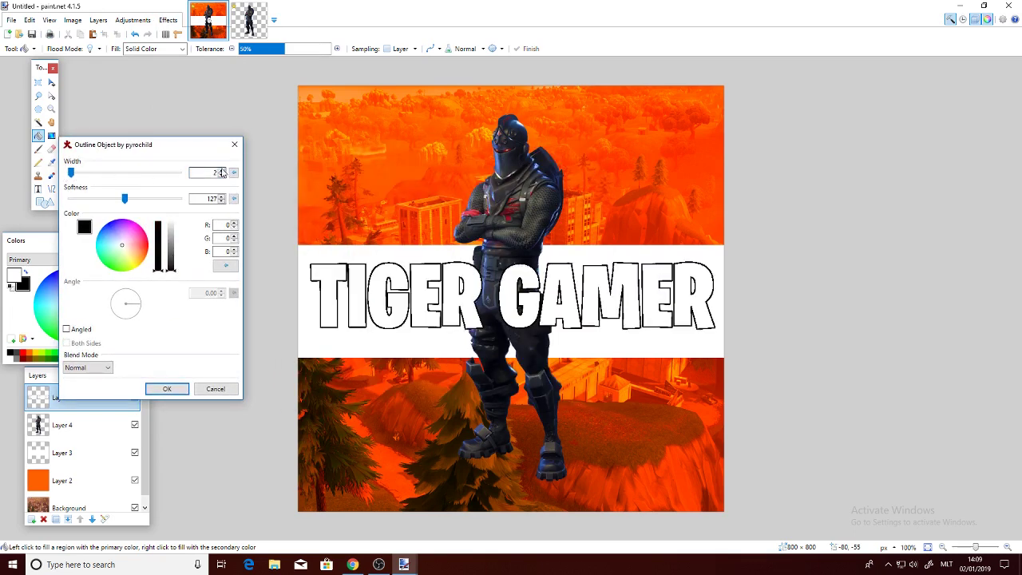
{"action": "left_click", "coordinate": [222, 170]}
{"action": "left_click", "coordinate": [222, 170]}
{"action": "left_click", "coordinate": [222, 171]}
{"action": "left_click", "coordinate": [223, 170]}
{"action": "left_click", "coordinate": [222, 170]}
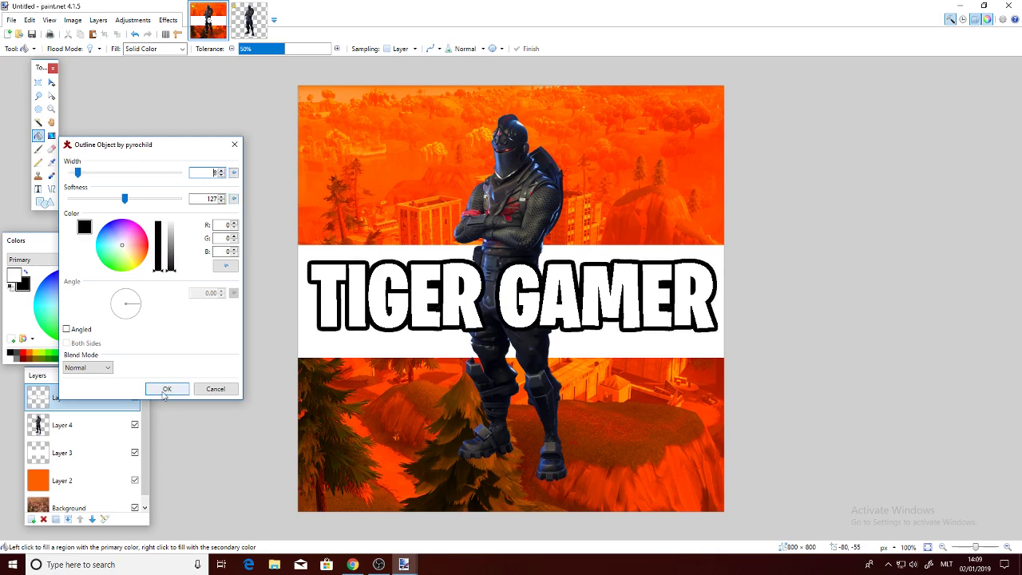
{"action": "left_click", "coordinate": [167, 389]}
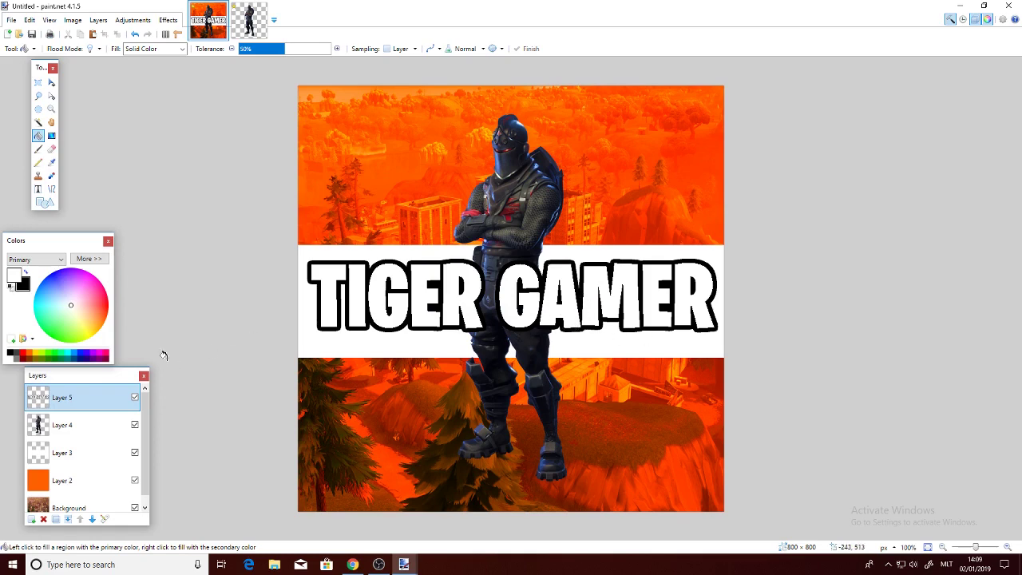
Set orange as the primary colour and red as the secondary colour
{"action": "left_click", "coordinate": [107, 313]}
{"action": "left_click", "coordinate": [111, 312]}
{"action": "left_click", "coordinate": [116, 324]}
{"action": "left_click", "coordinate": [24, 288]}
{"action": "right_click", "coordinate": [10, 357]}
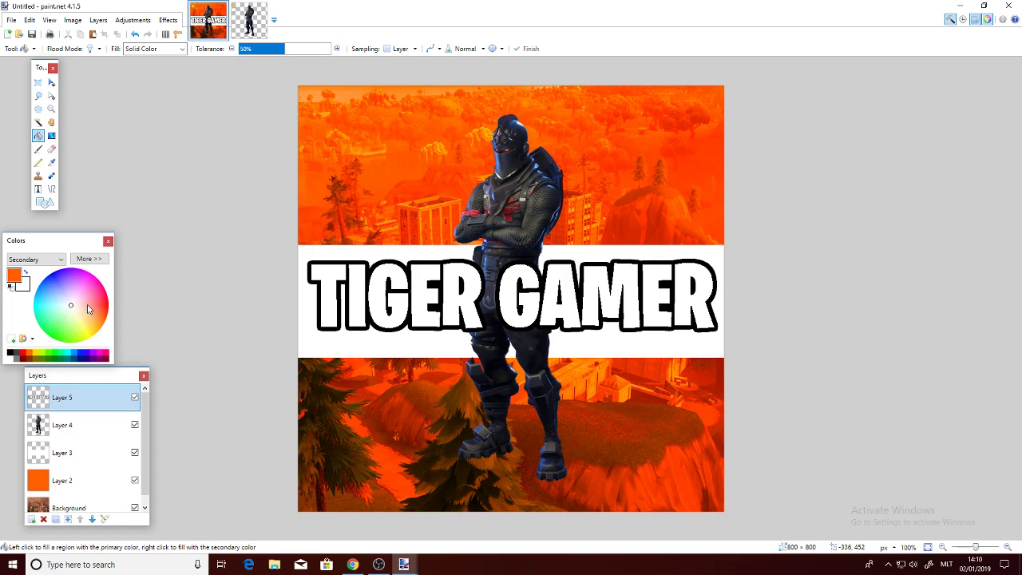
{"action": "left_click_drag", "start_coordinate": [85, 306], "coordinate": [109, 310]}
Magic Wand-select the white fill of every TIGER GAMER letter
{"action": "left_click", "coordinate": [38, 122]}
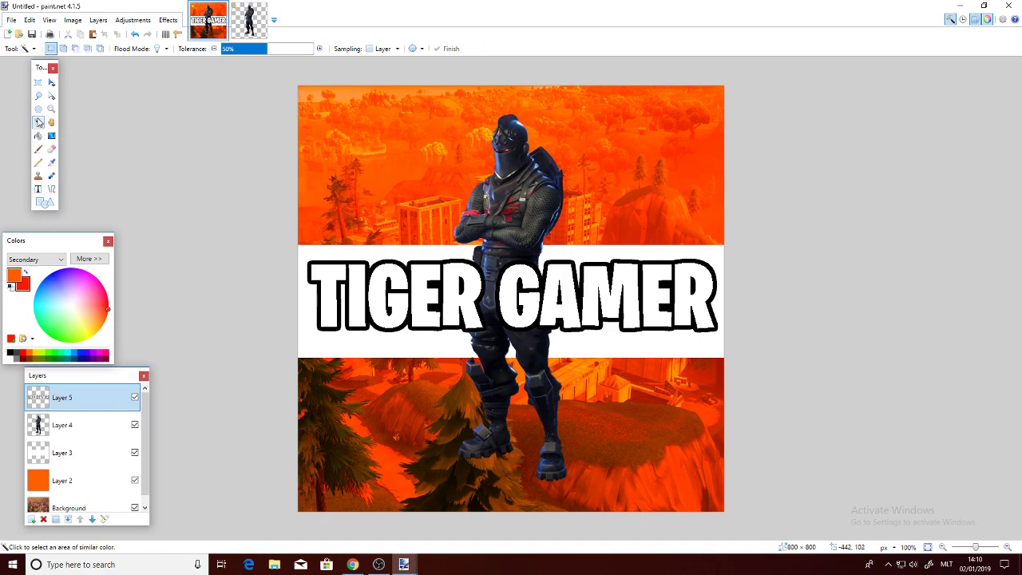
{"action": "left_click", "coordinate": [330, 276]}
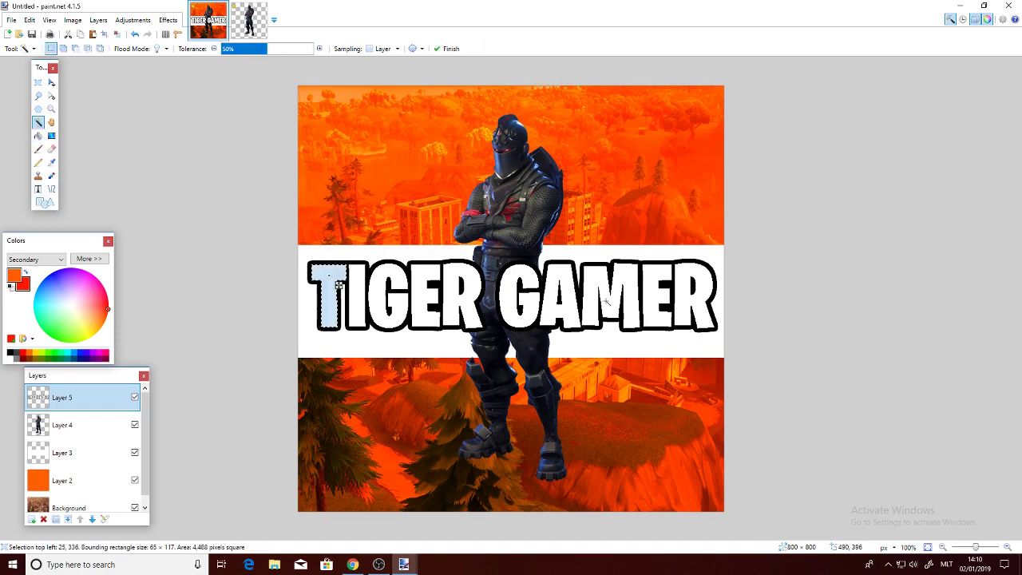
{"action": "left_click", "coordinate": [693, 303], "text": "ctrl+shift"}
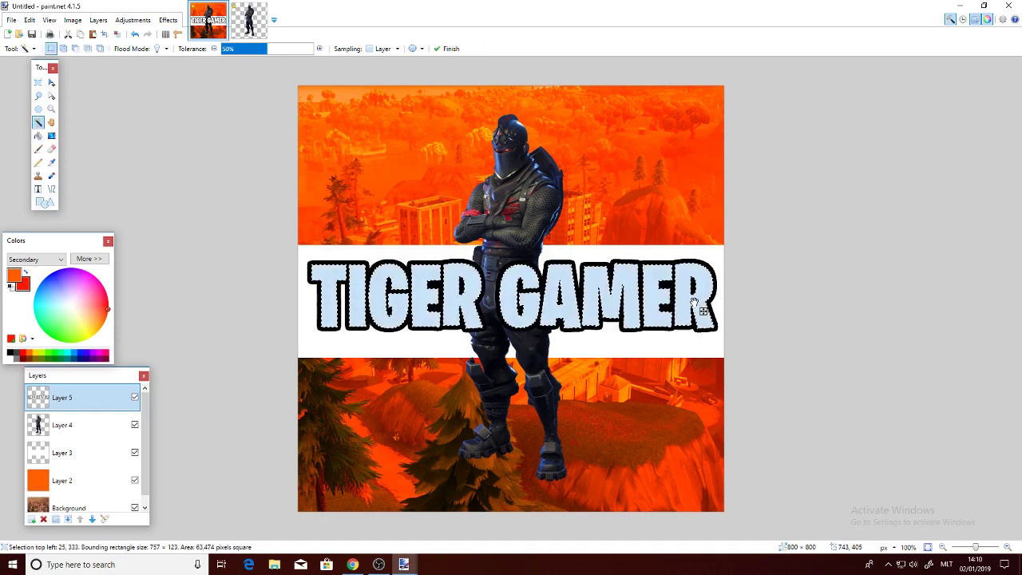
Drag a top-to-bottom orange-red gradient through the selected letters, then deselect
{"action": "left_click", "coordinate": [51, 136]}
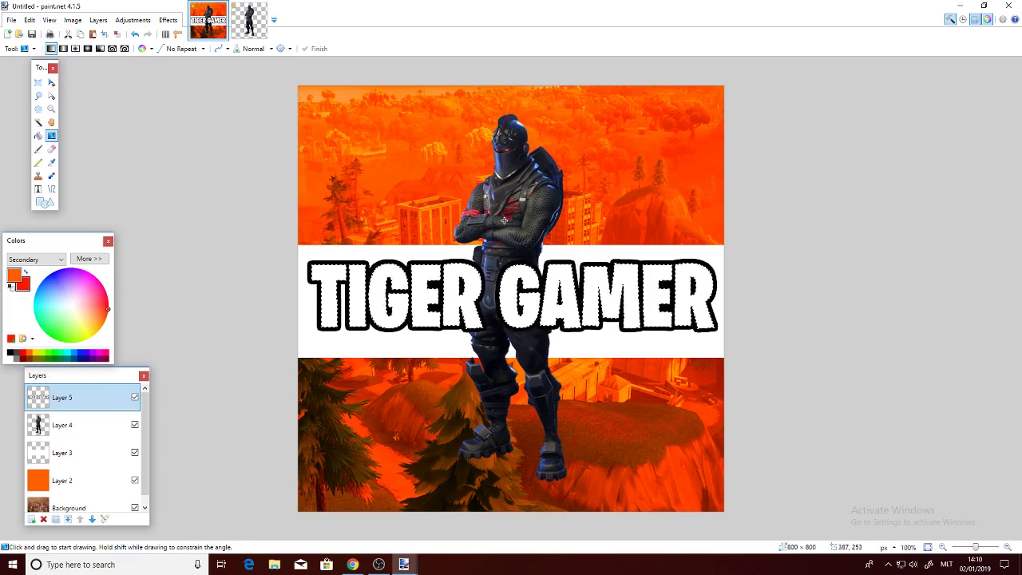
{"action": "left_click_drag", "start_coordinate": [506, 190], "coordinate": [501, 222]}
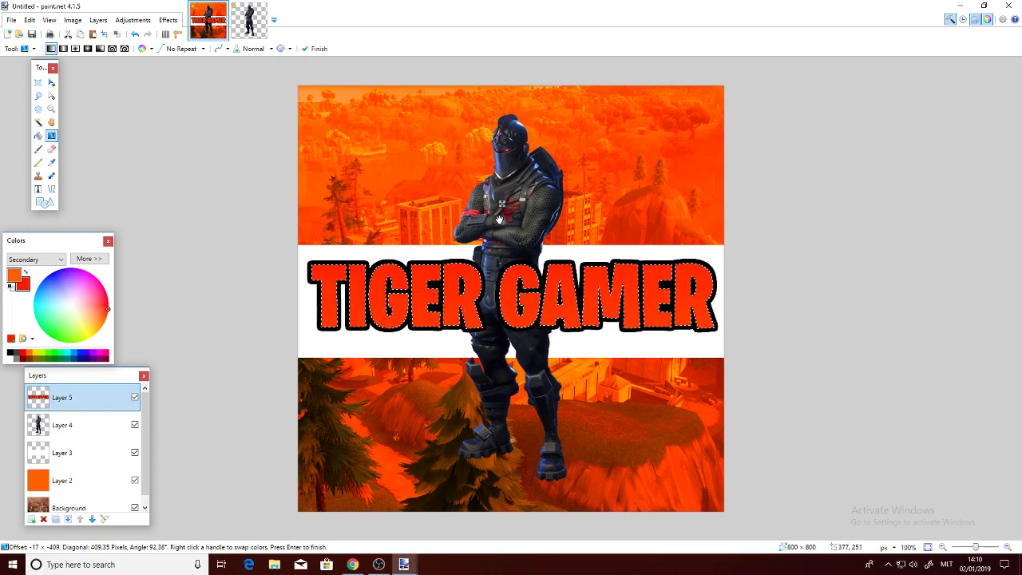
{"action": "left_click", "coordinate": [500, 195]}
{"action": "left_click_drag", "start_coordinate": [511, 208], "coordinate": [500, 333]}
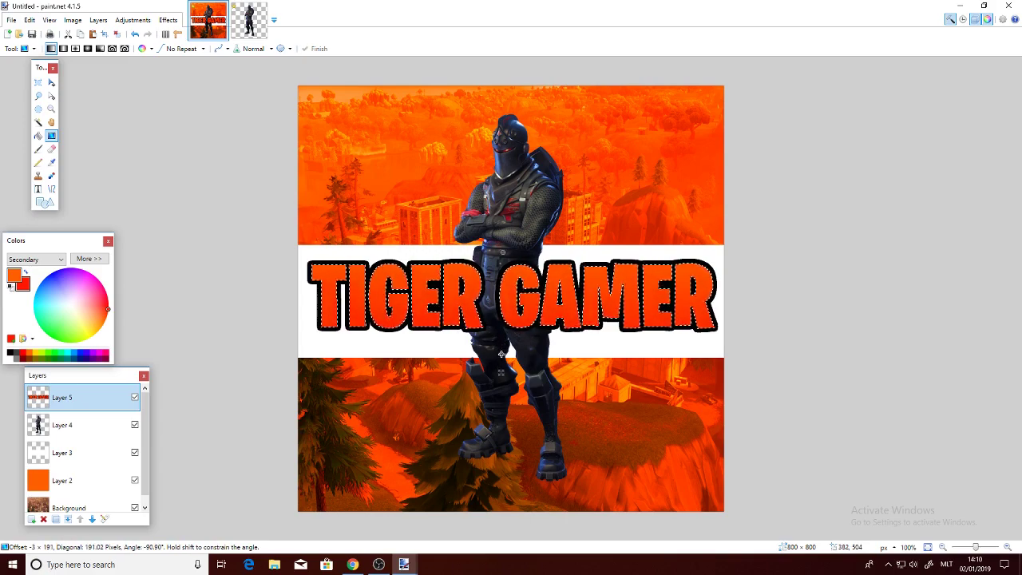
{"action": "left_click_drag", "start_coordinate": [493, 429], "coordinate": [489, 504]}
{"action": "left_click_drag", "start_coordinate": [492, 378], "coordinate": [495, 312]}
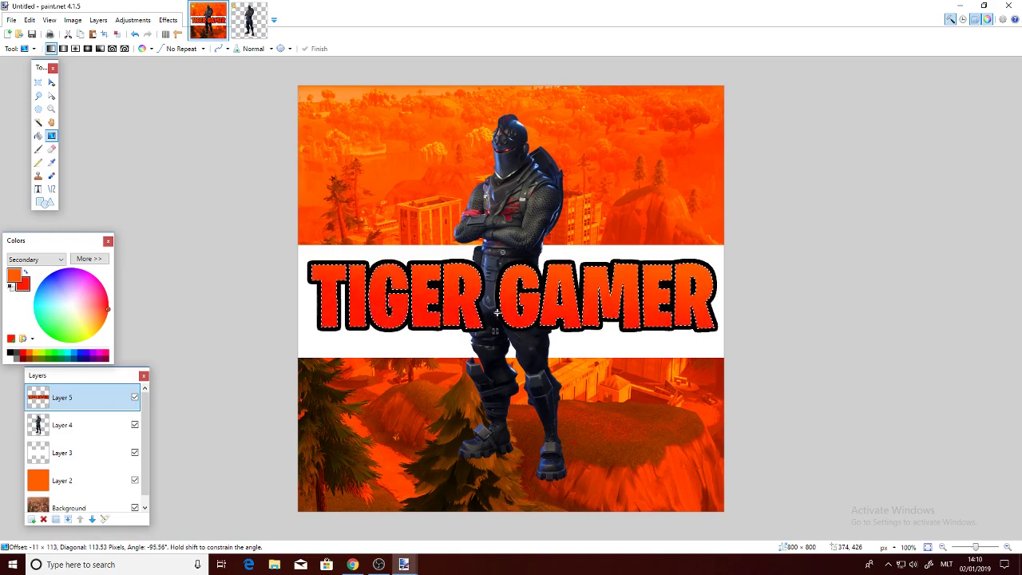
{"action": "left_click", "coordinate": [117, 33]}
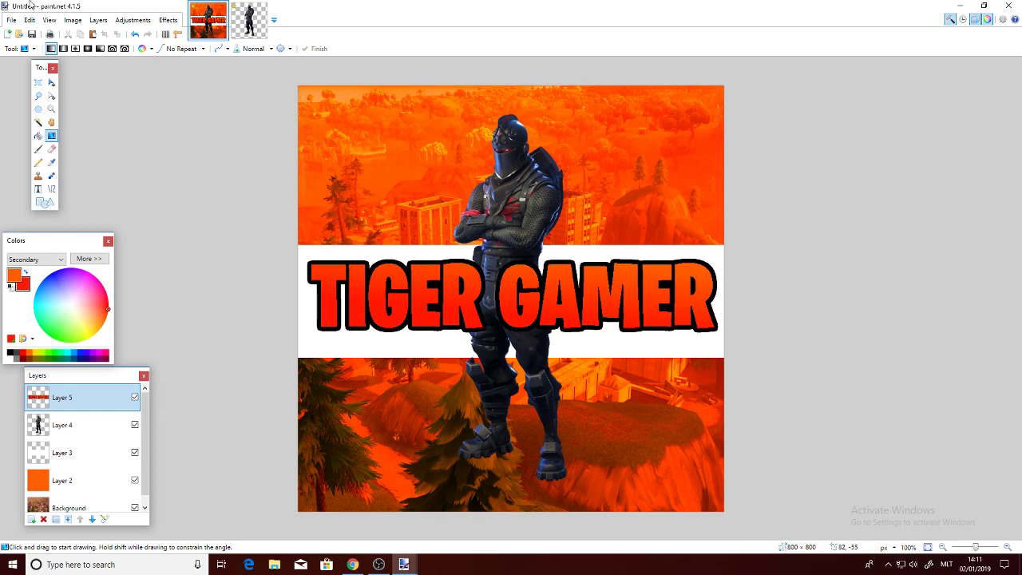
Start Save As and name the file 'art 3'
{"action": "left_click", "coordinate": [11, 20]}
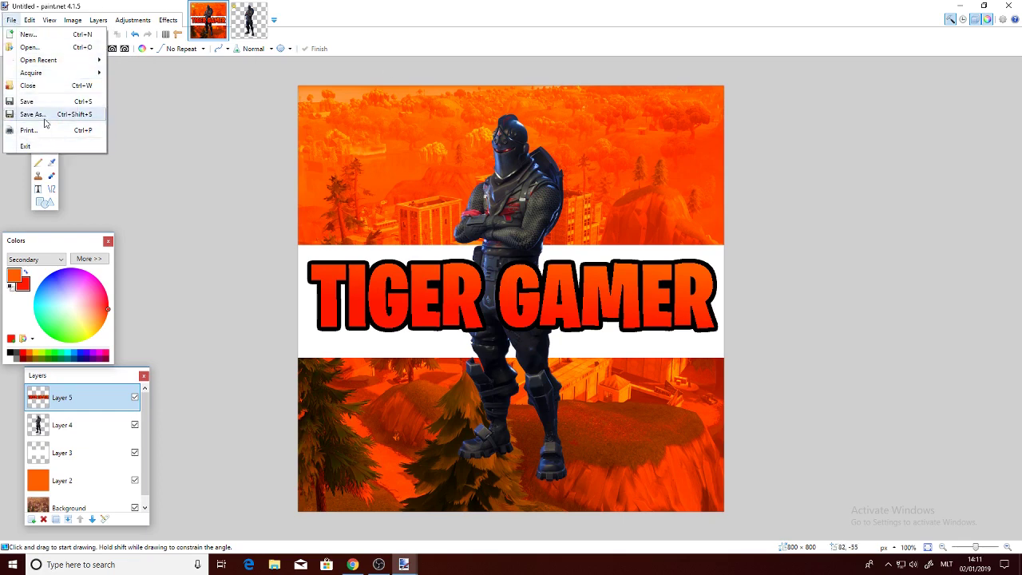
{"action": "left_click", "coordinate": [32, 114]}
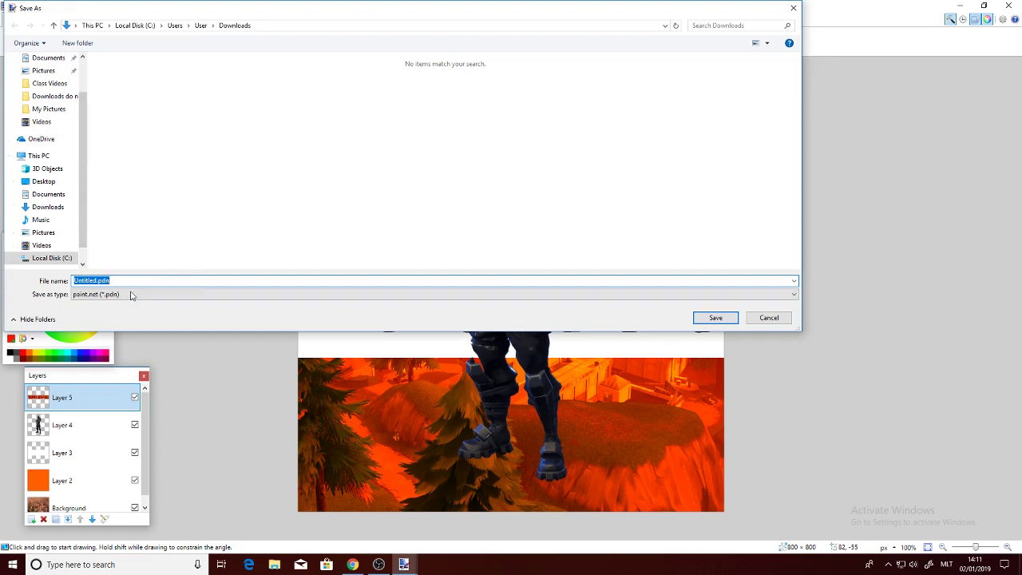
{"action": "key", "text": "BackSpace"}
{"action": "type", "text": "art "}
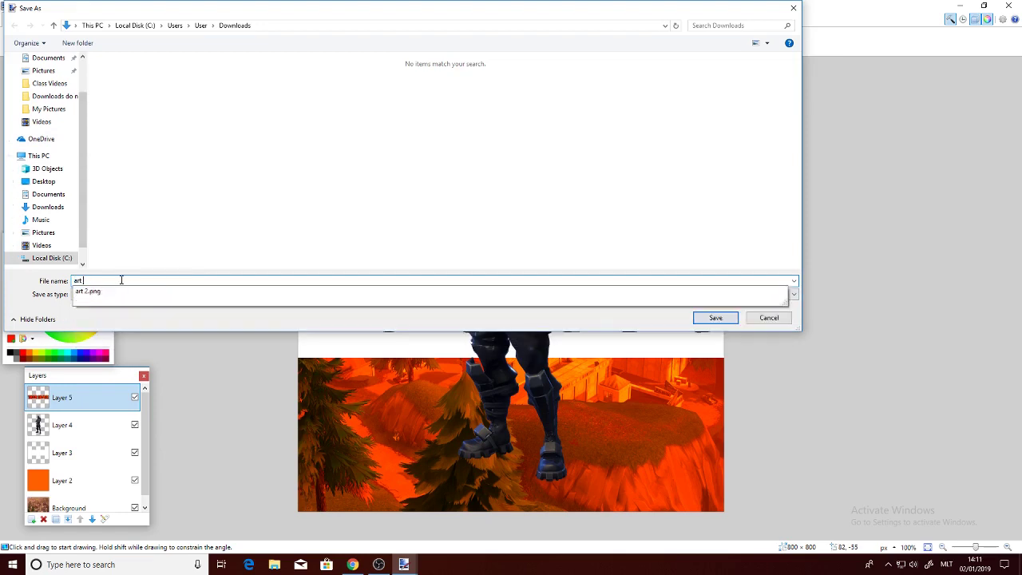
{"action": "type", "text": "3"}
Save it as PNG in Downloads, accepting the settings and flattening the layers
{"action": "left_click", "coordinate": [136, 294]}
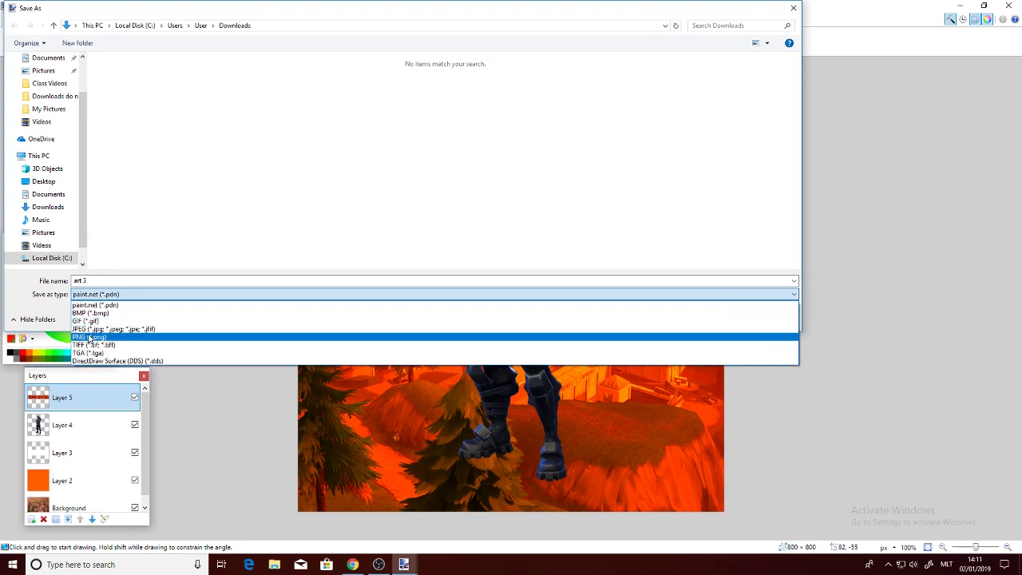
{"action": "left_click", "coordinate": [92, 337]}
{"action": "left_click", "coordinate": [94, 294]}
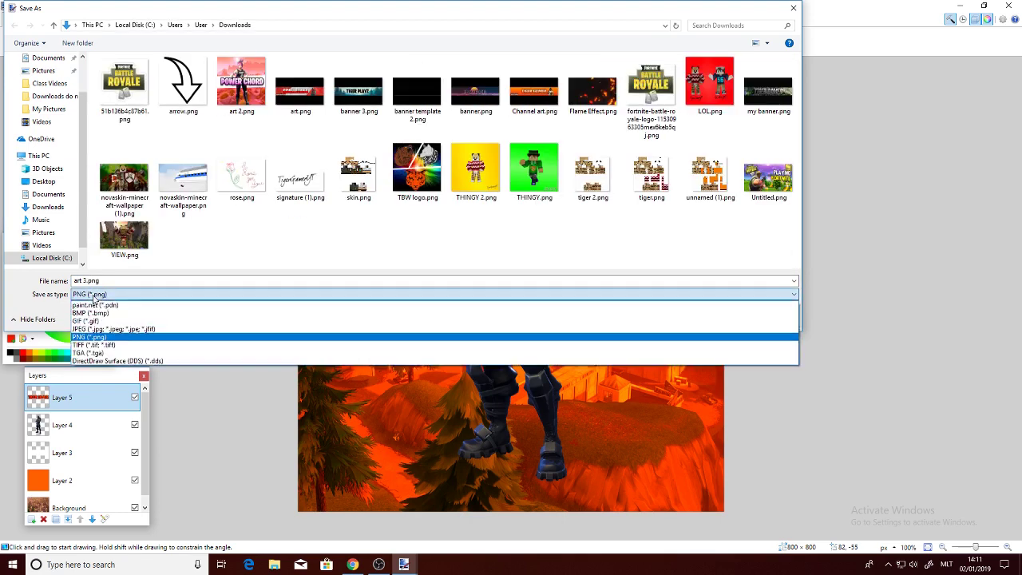
{"action": "left_click", "coordinate": [94, 305]}
{"action": "left_click", "coordinate": [95, 296]}
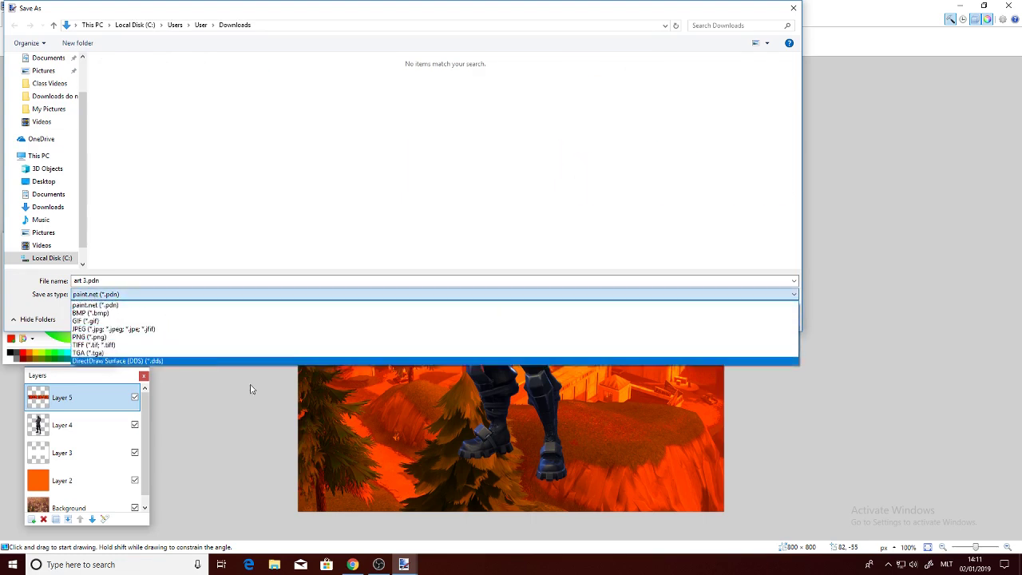
{"action": "left_click", "coordinate": [100, 337]}
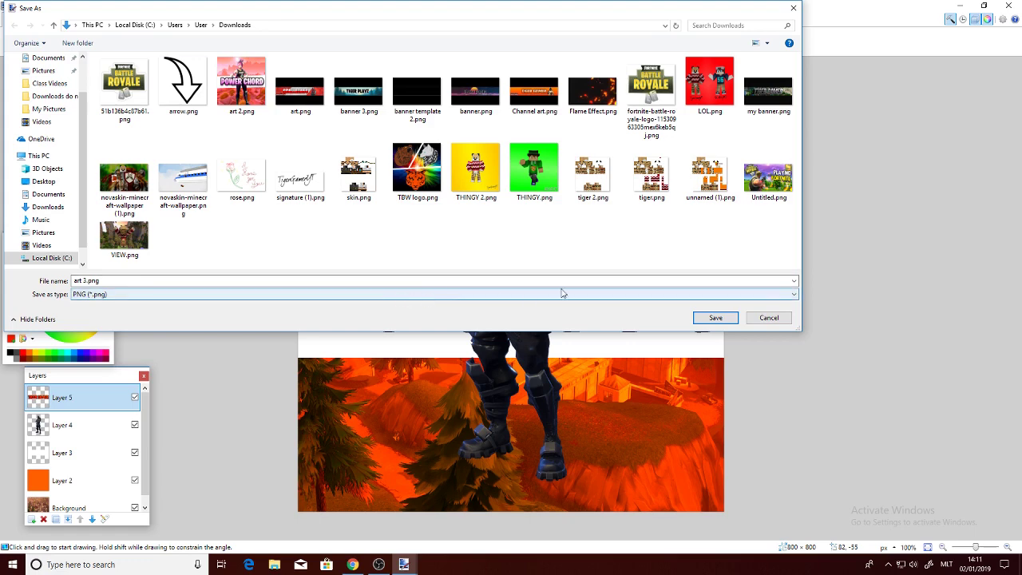
{"action": "left_click", "coordinate": [715, 318]}
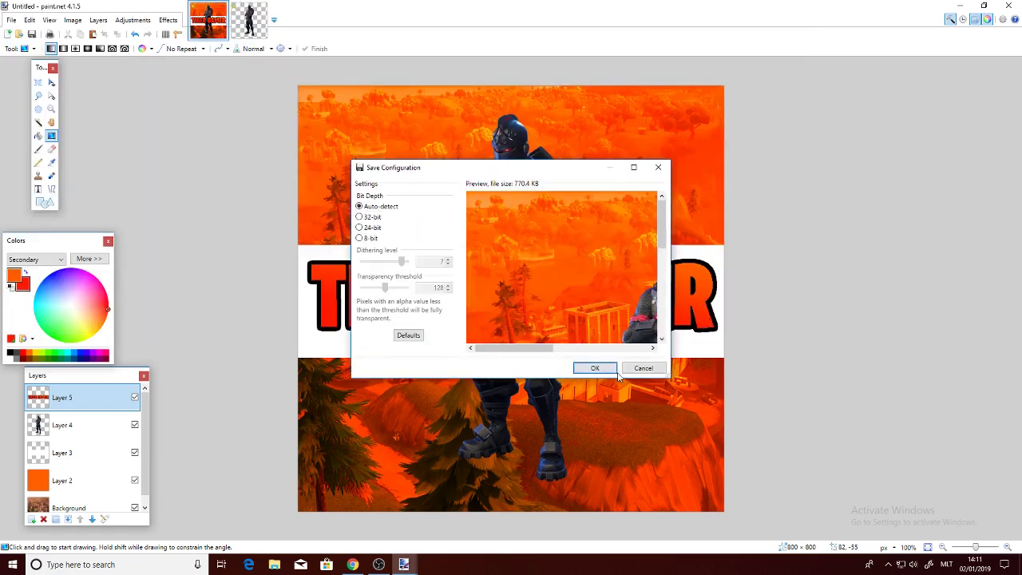
{"action": "left_click", "coordinate": [592, 368]}
{"action": "left_click", "coordinate": [513, 306]}
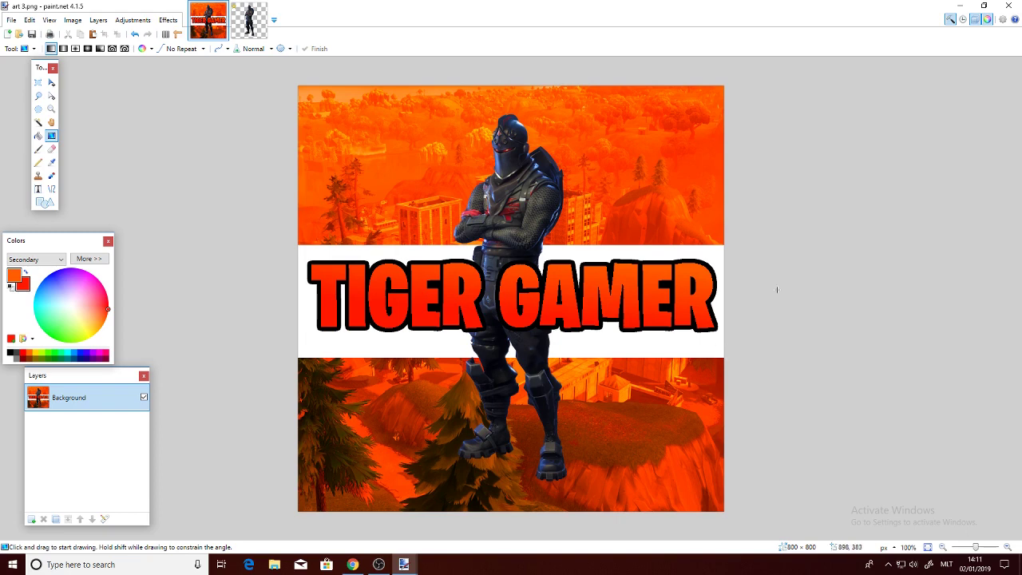
{"action": "left_click", "coordinate": [169, 21]}
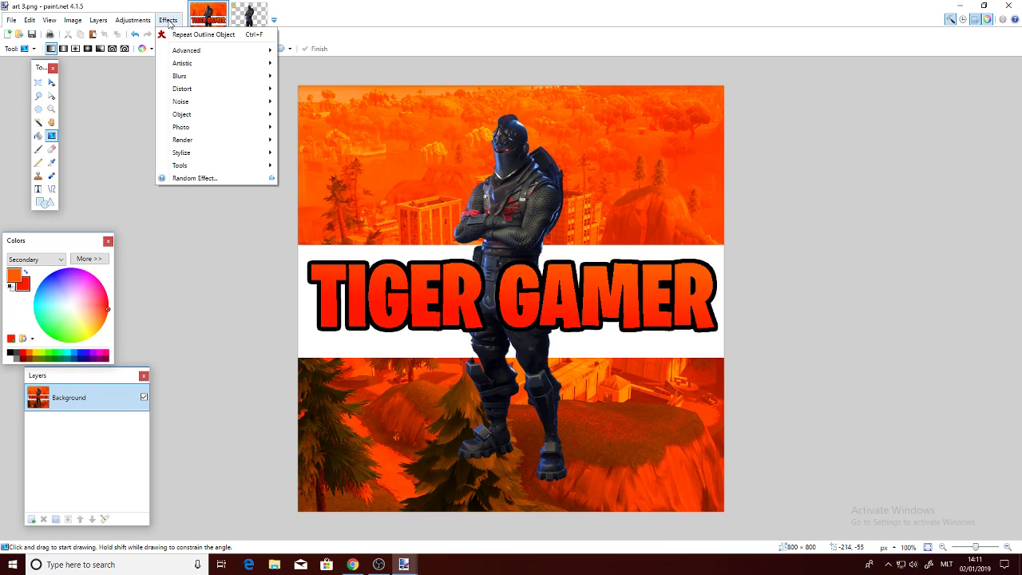
{"action": "mouse_move", "coordinate": [192, 120]}
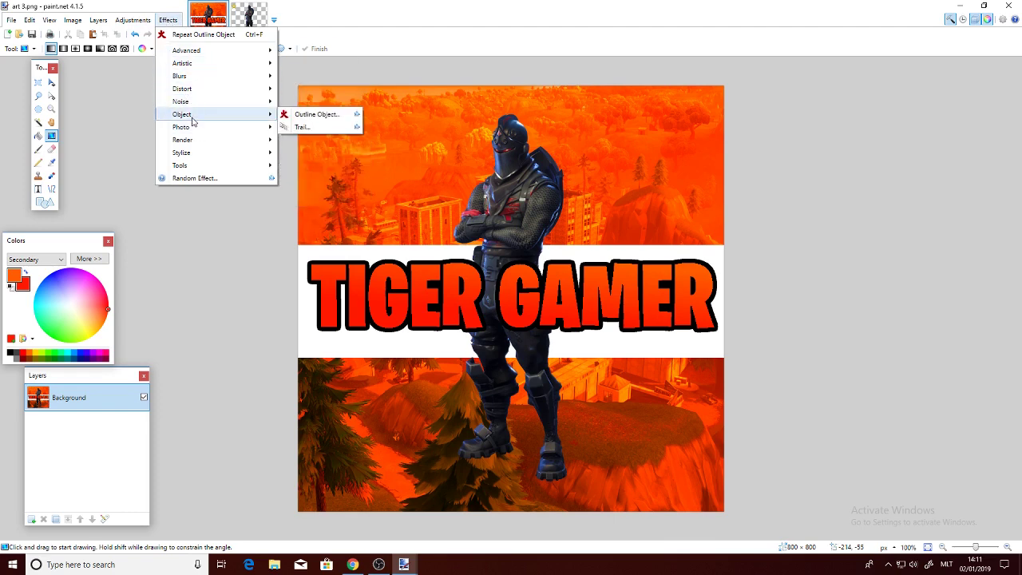
{"action": "left_click", "coordinate": [302, 127]}
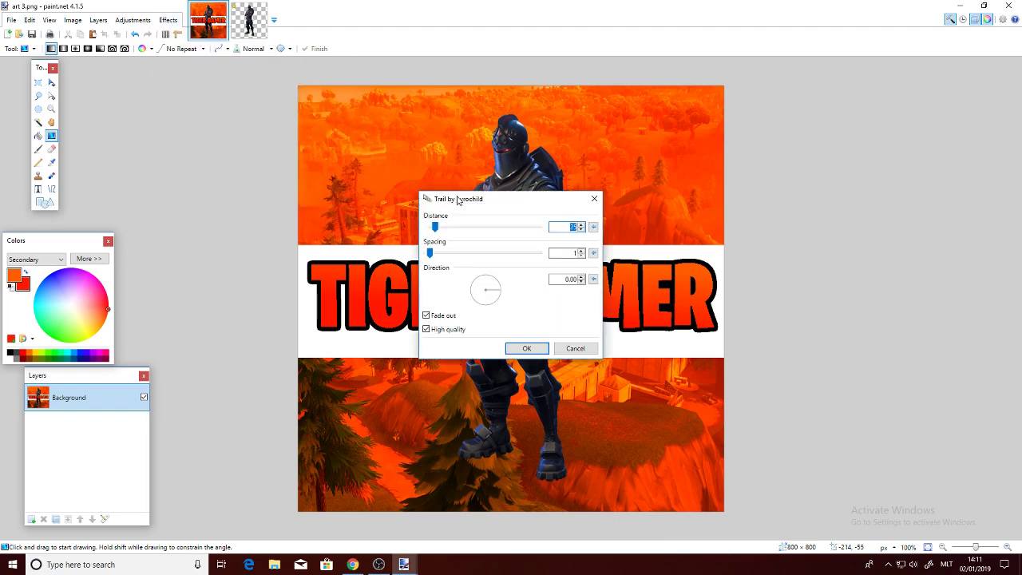
{"action": "left_click_drag", "start_coordinate": [450, 197], "coordinate": [89, 159]}
{"action": "left_click_drag", "start_coordinate": [136, 248], "coordinate": [117, 247]}
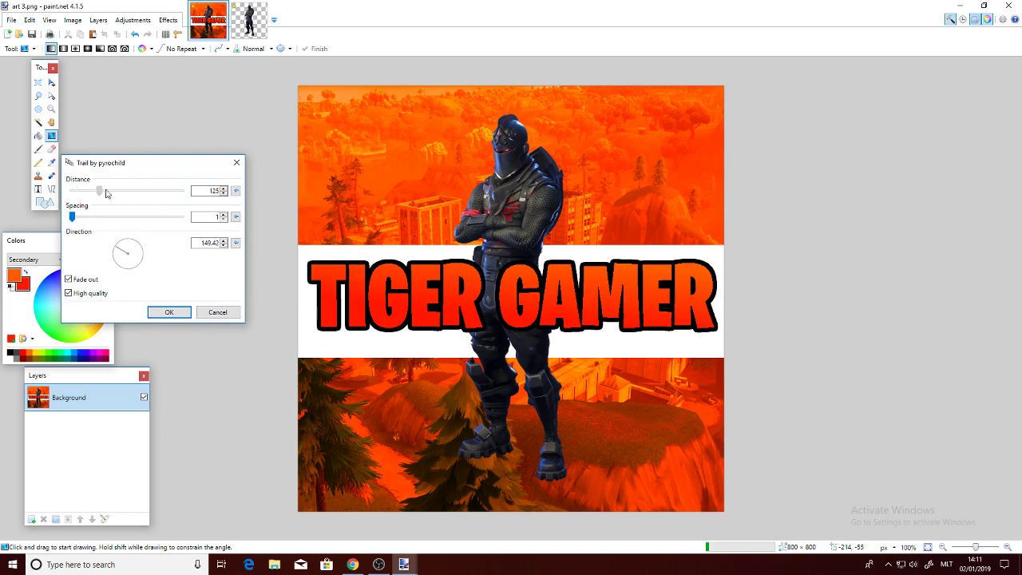
{"action": "left_click", "coordinate": [228, 313]}
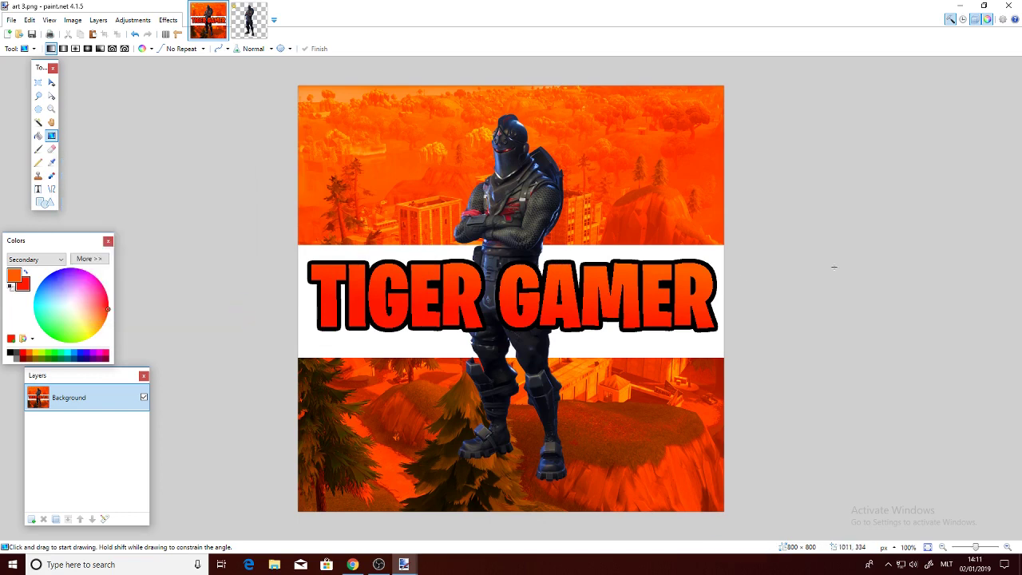